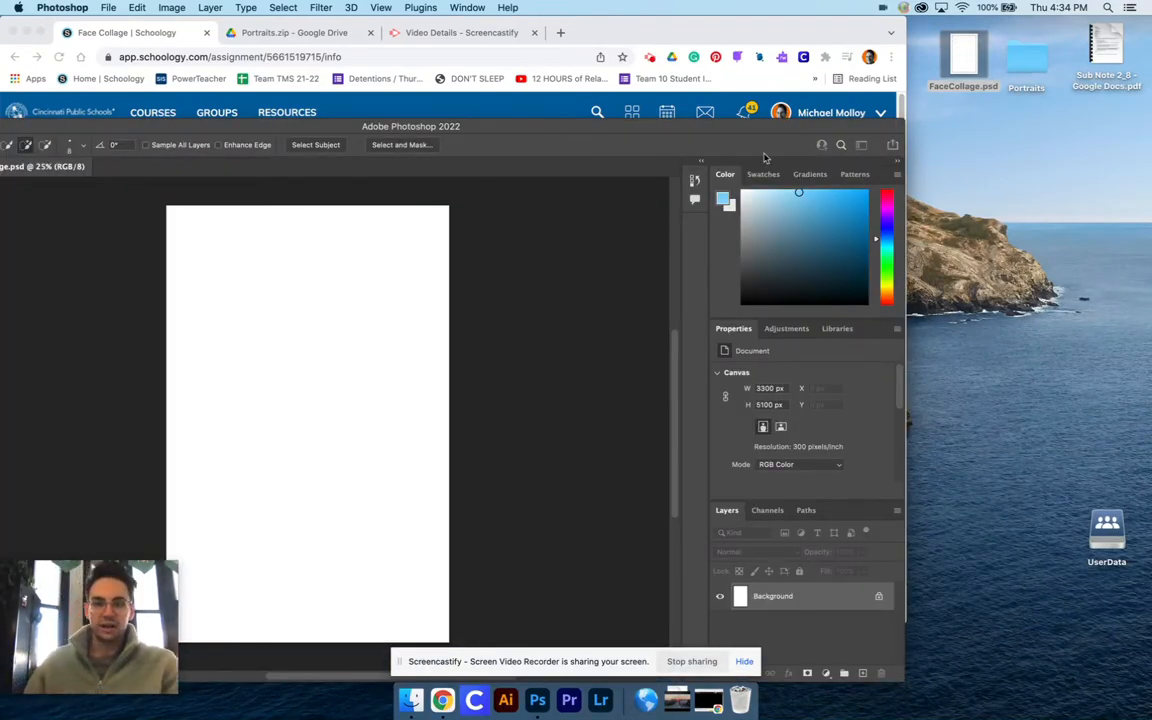
# - Place the portrait of the curly-haired man in sunglasses from the Portraits folder into FaceCollage.psd at its fitted size
pyautogui.moveTo(359, 131); pyautogui.dragTo(441, 29)
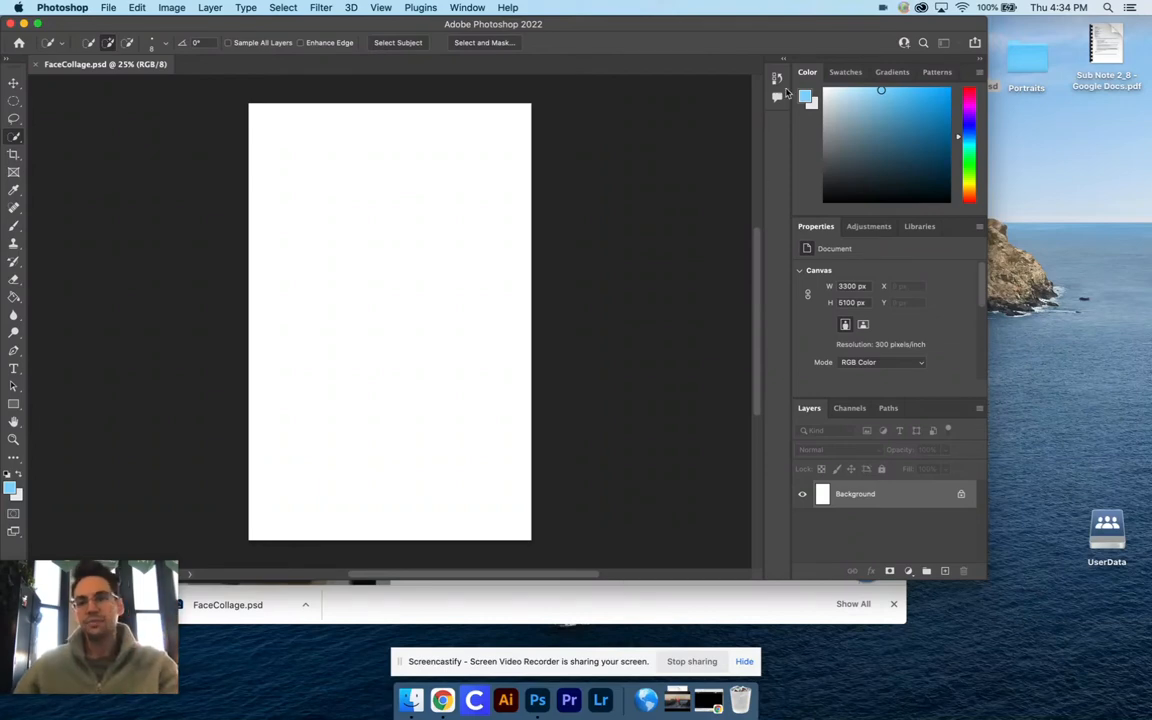
pyautogui.doubleClick(1022, 58)
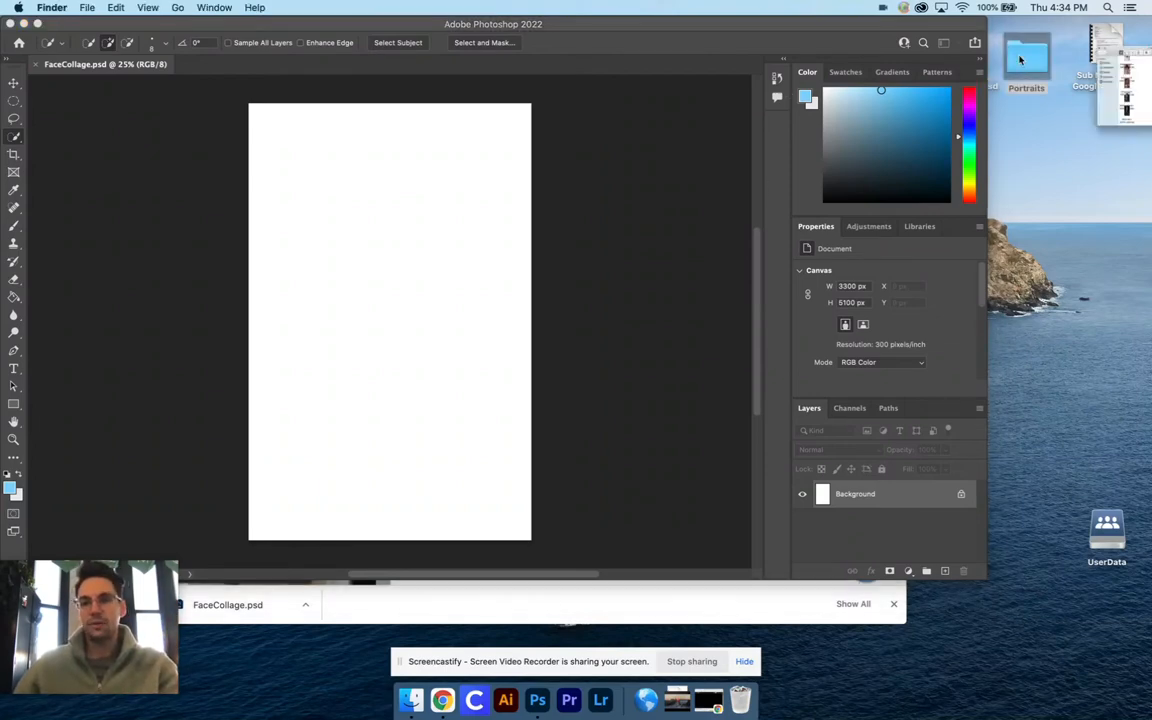
pyautogui.scroll(10, 776, 200)
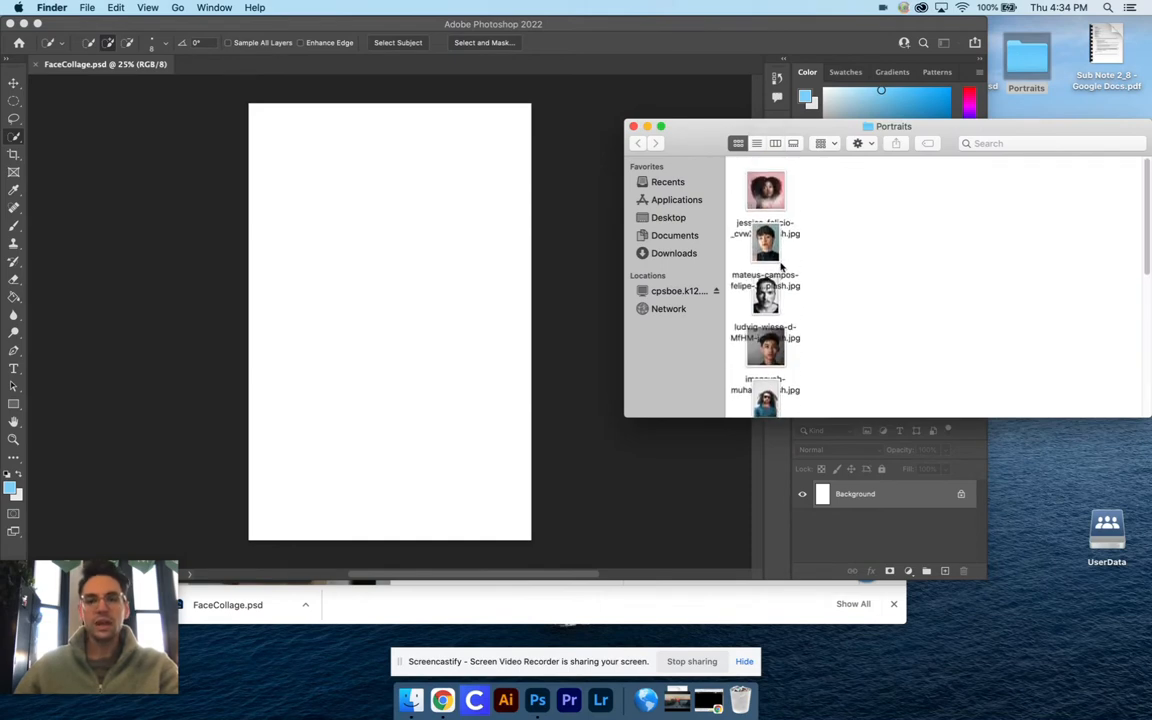
pyautogui.scroll(-3, 776, 200)
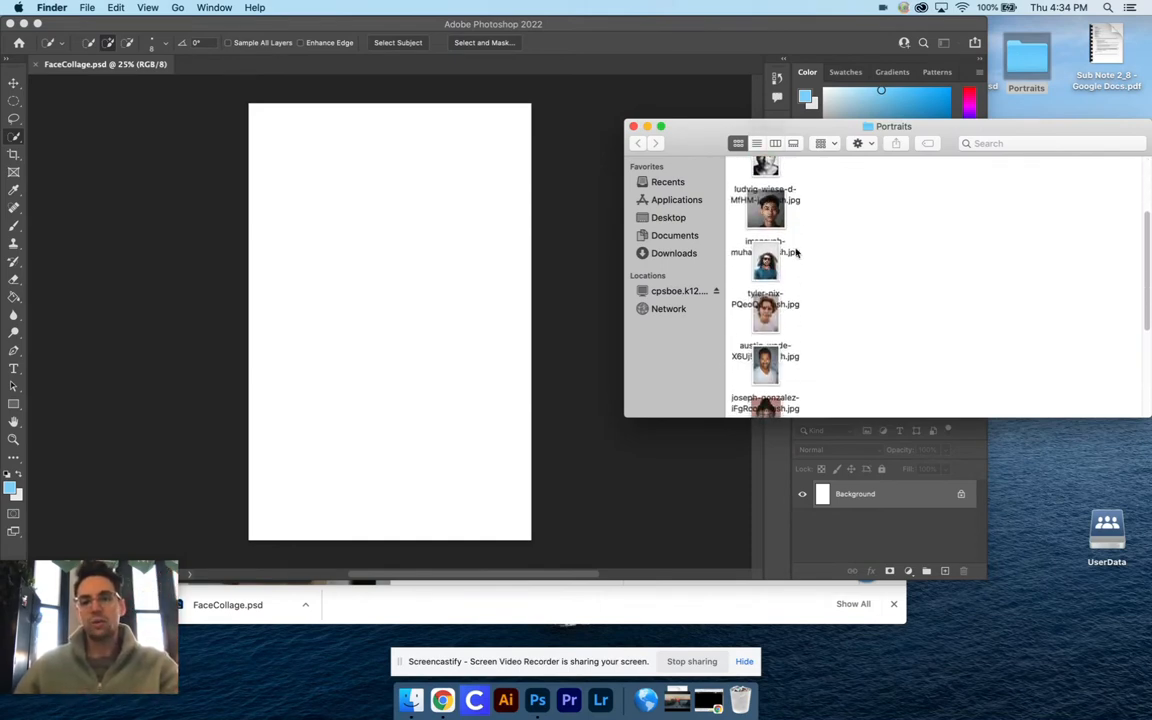
pyautogui.moveTo(765, 265); pyautogui.dragTo(350, 316)
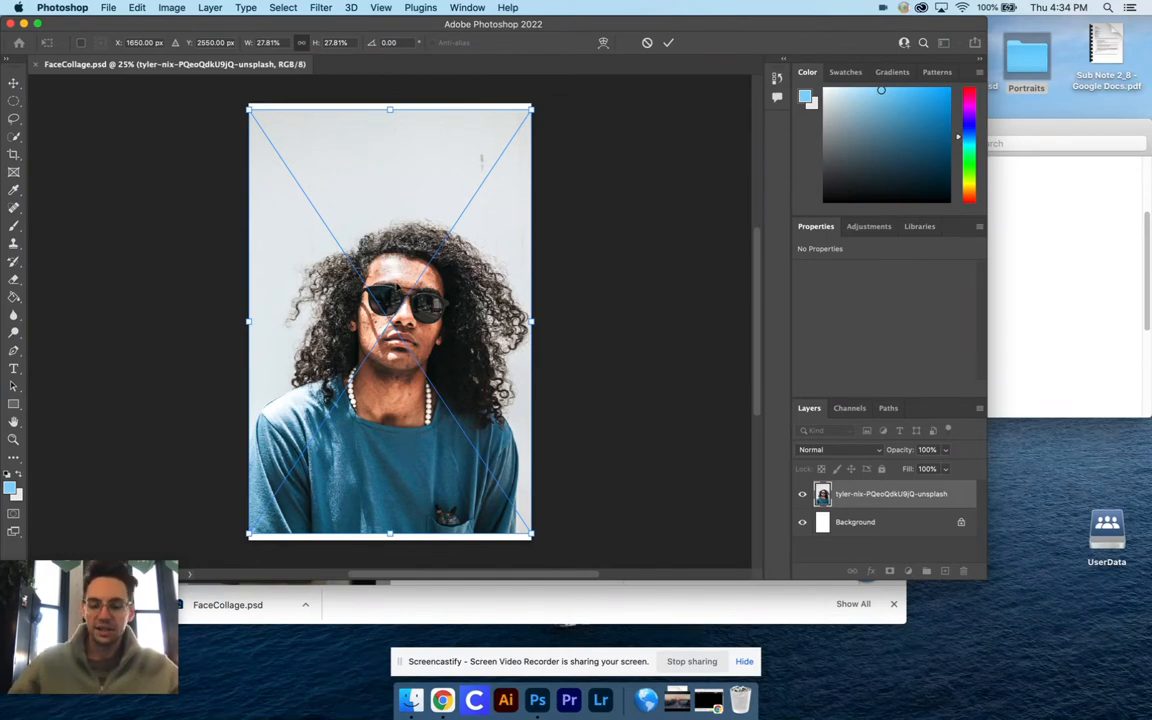
pyautogui.press('Return')
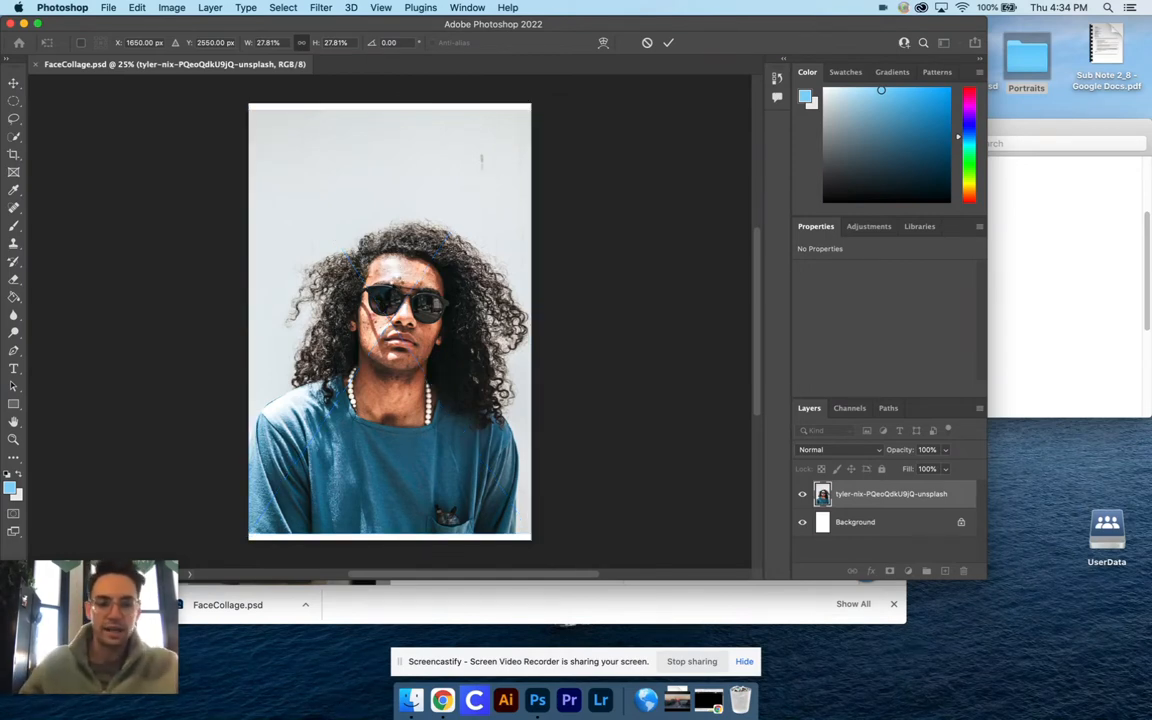
pyautogui.press('w')
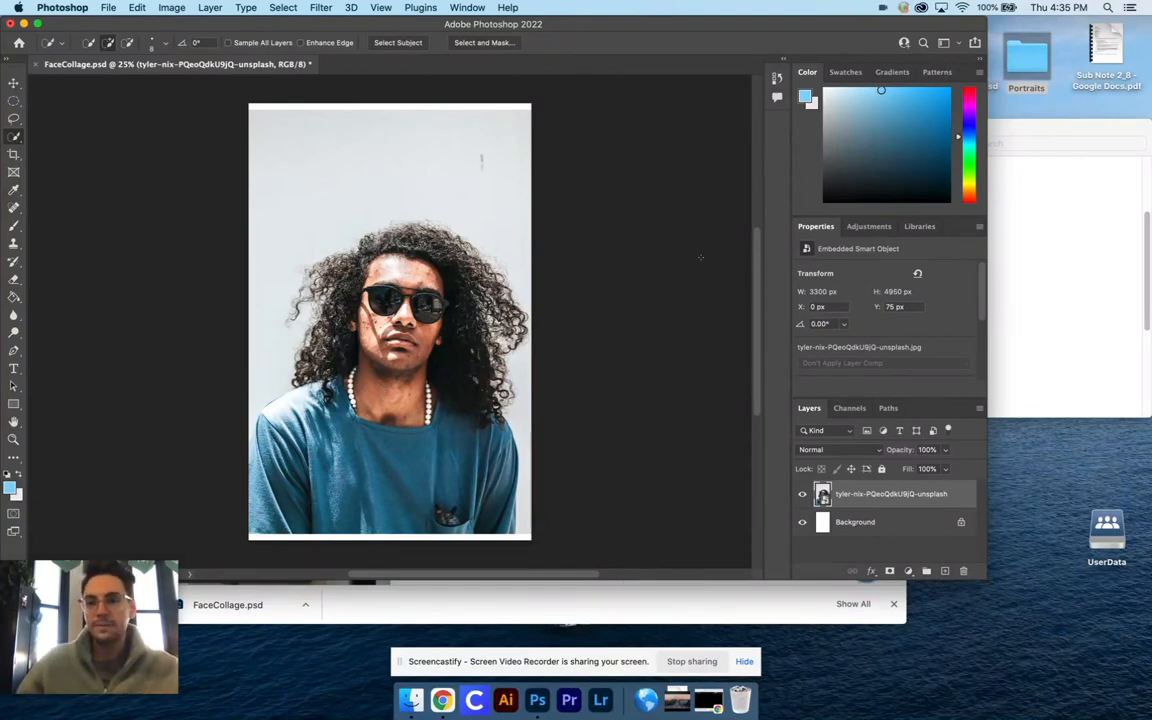
# - Place the portrait of the woman with the white collar into the collage and shift it down to about Y 3038 px
pyautogui.click(1012, 201)
pyautogui.scroll(-5, 884, 248)
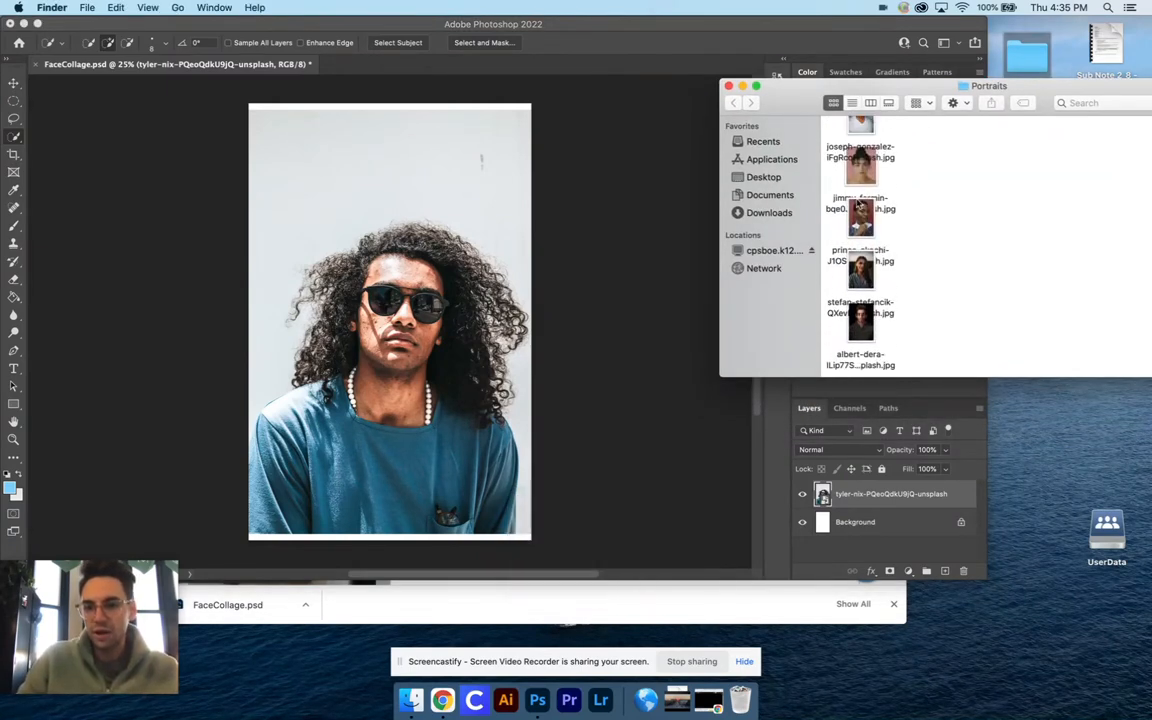
pyautogui.moveTo(861, 268); pyautogui.dragTo(393, 371)
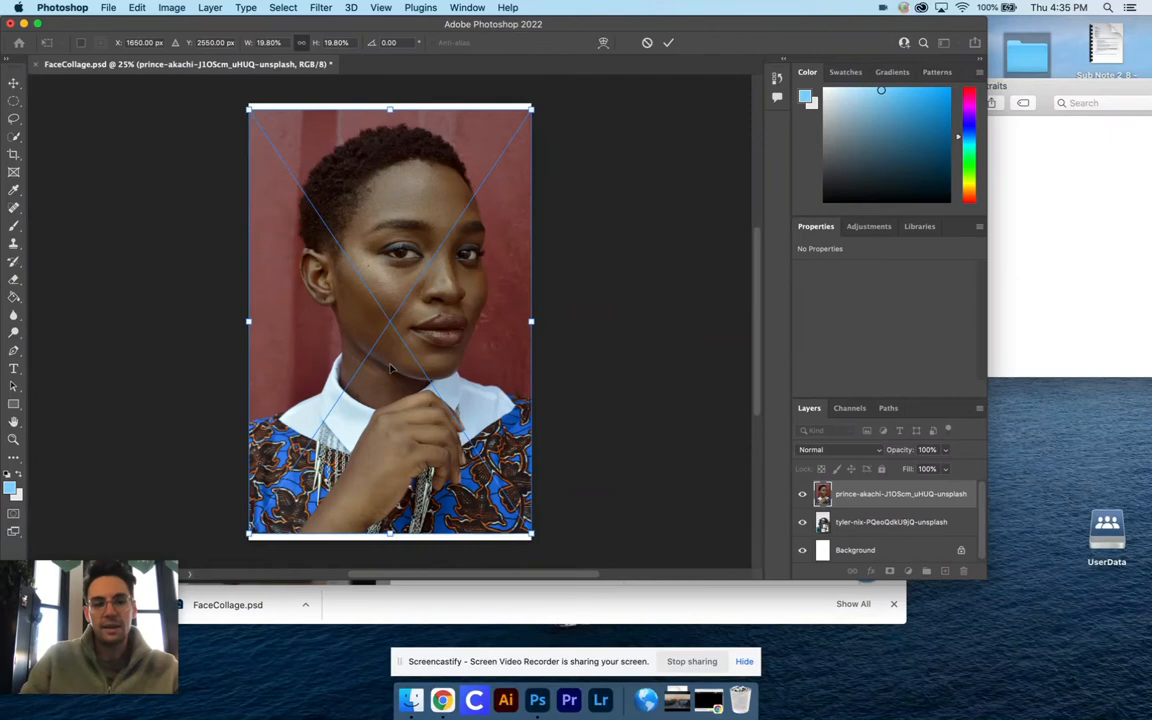
pyautogui.moveTo(405, 300); pyautogui.dragTo(405, 323)
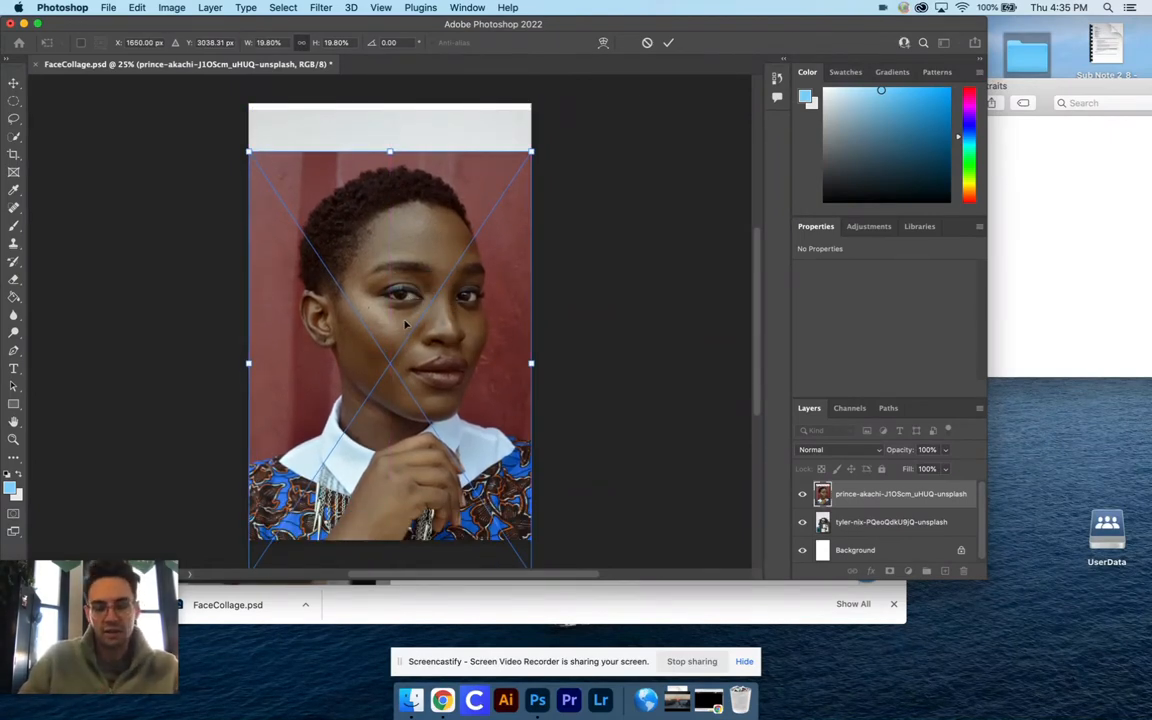
pyautogui.press('Return')
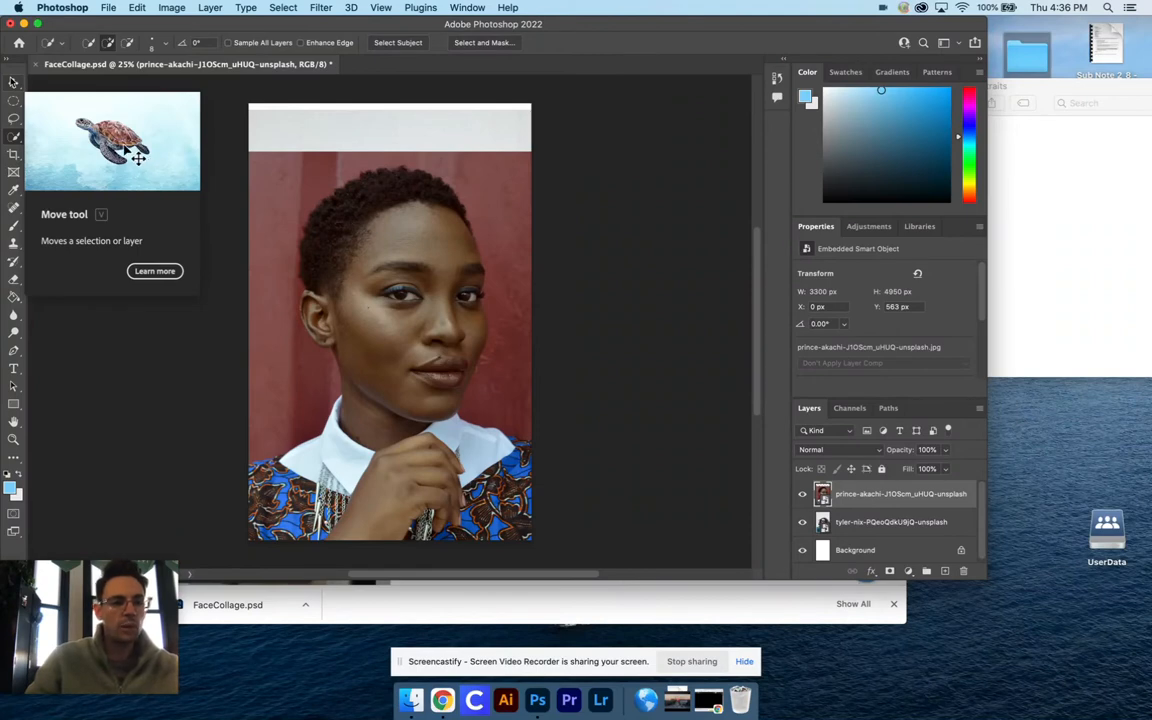
# - Outline the woman's eye on the image's left side, including the eyebrow, with the Lasso tool and mask the layer to that selection
pyautogui.click(13, 118)
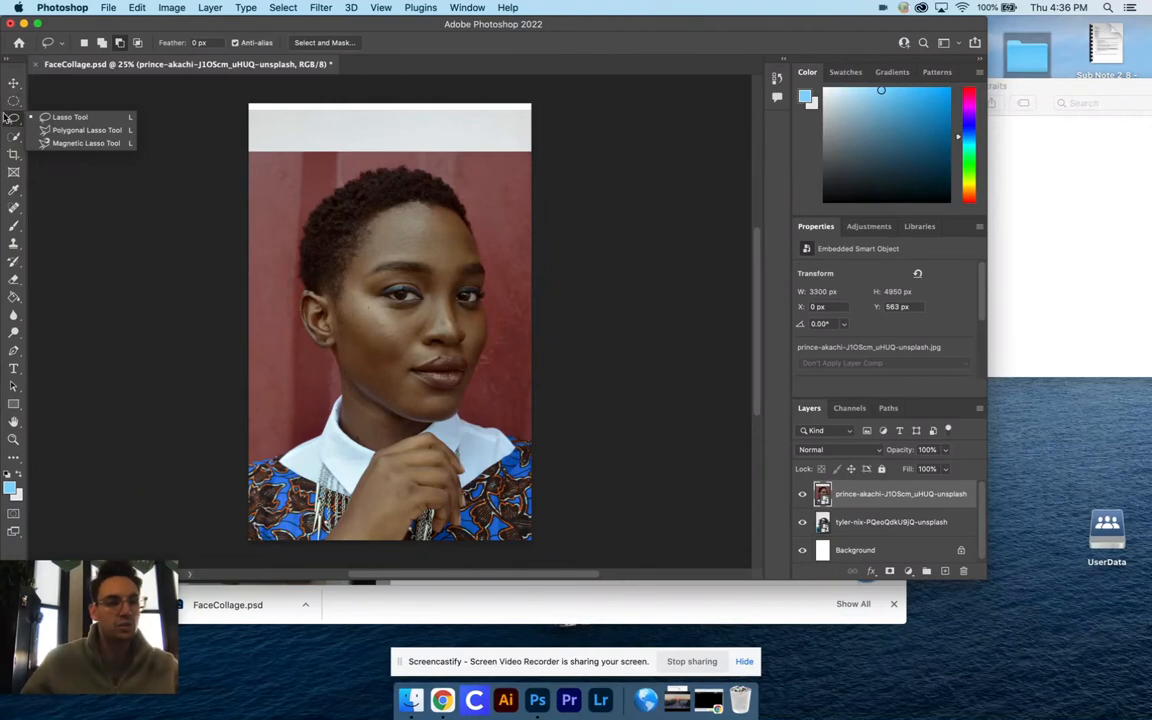
pyautogui.click(97, 120)
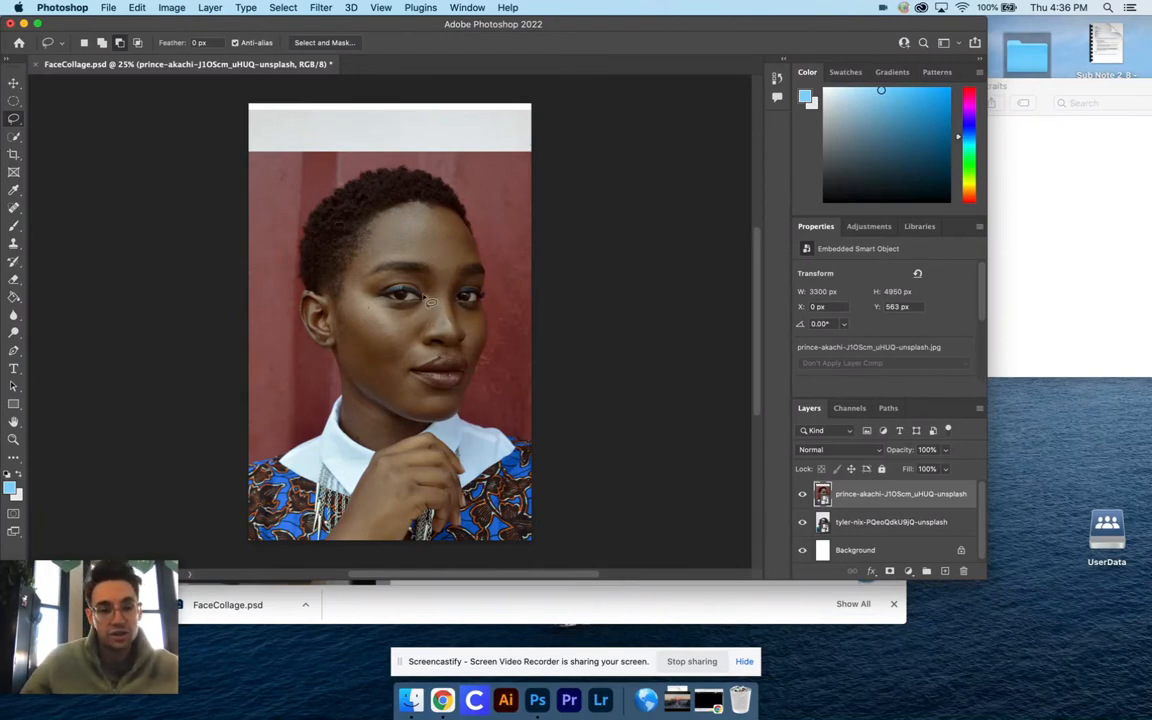
pyautogui.scroll(2, 392, 280)
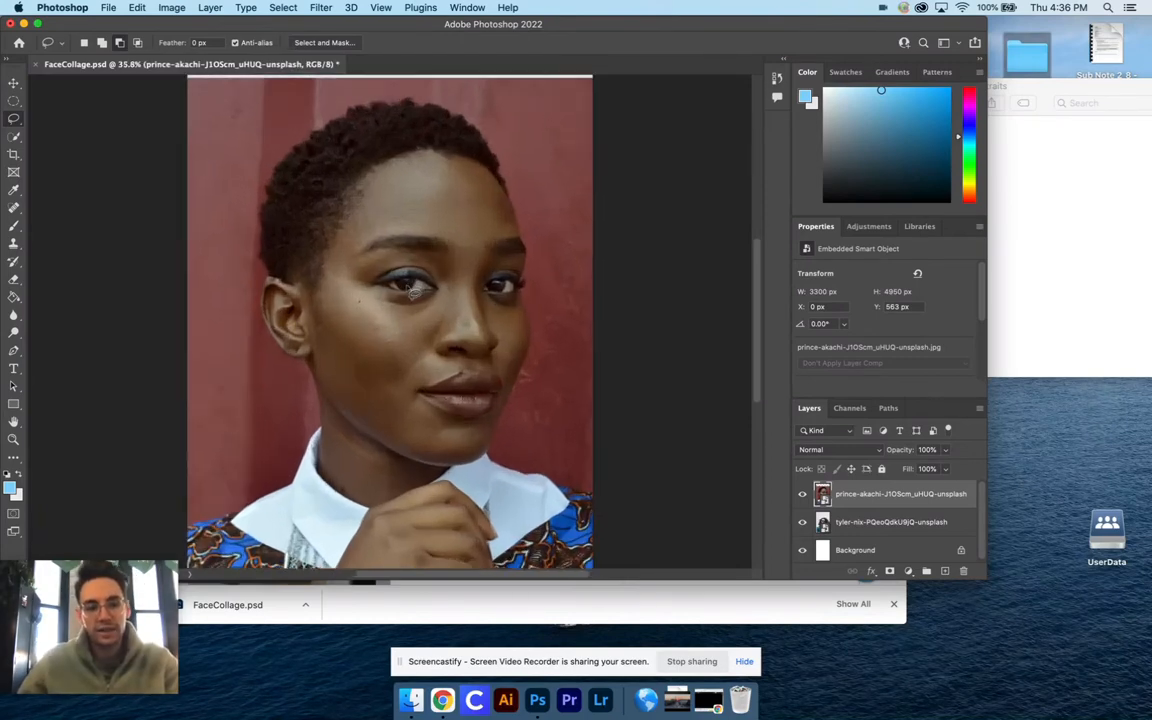
pyautogui.moveTo(455, 255)
pyautogui.mouseDown()
pyautogui.moveTo(450, 232)
pyautogui.moveTo(425, 228)
pyautogui.moveTo(349, 253)
pyautogui.moveTo(346, 270)
pyautogui.moveTo(372, 286)
pyautogui.moveTo(359, 292)
pyautogui.moveTo(372, 315)
pyautogui.moveTo(432, 314)
pyautogui.moveTo(424, 346)
pyautogui.moveTo(456, 312)
pyautogui.moveTo(430, 285)
pyautogui.mouseUp()
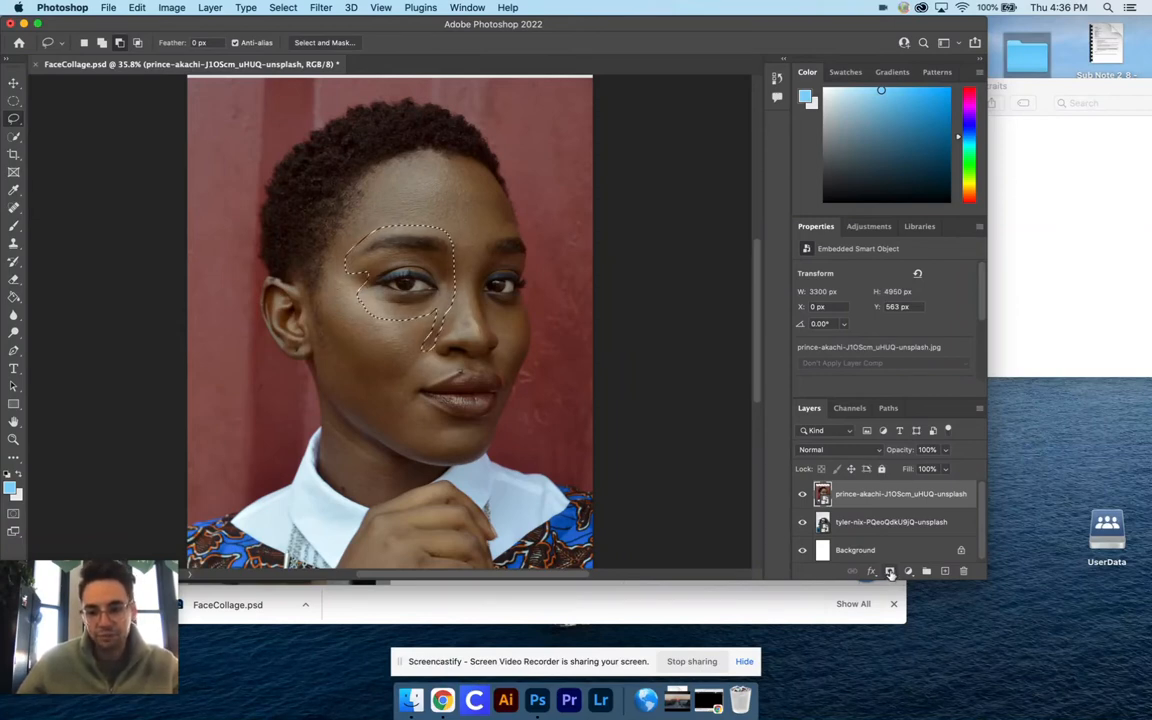
pyautogui.click(890, 572)
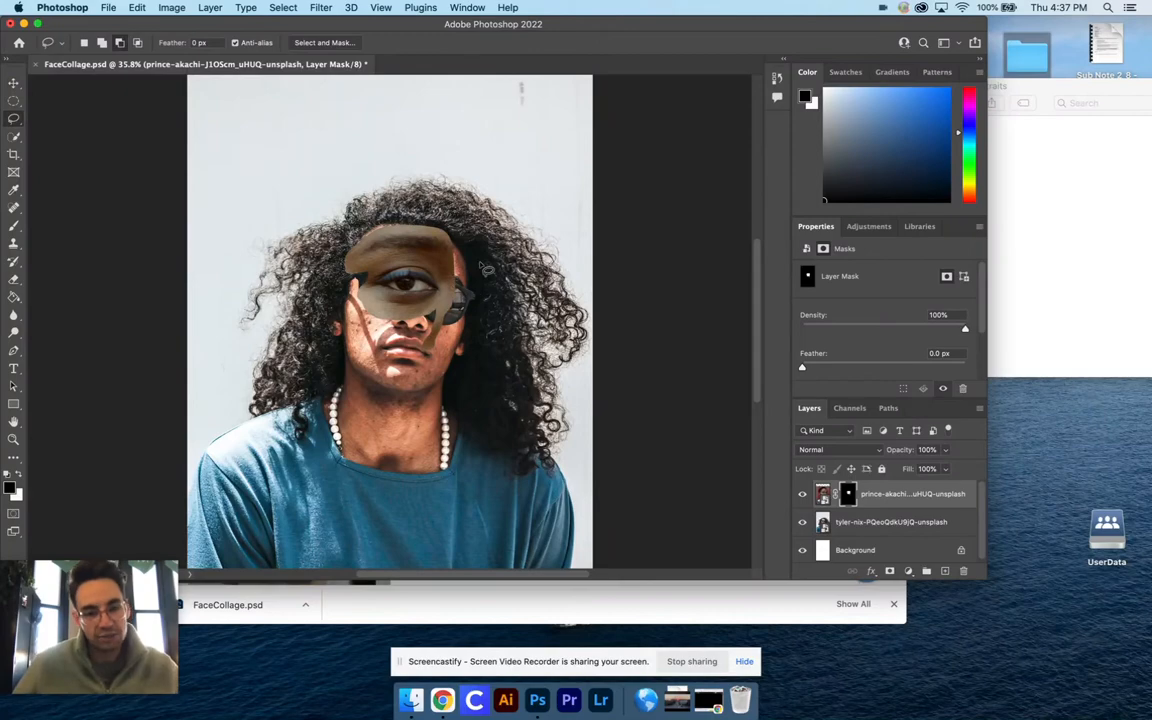
# - Move the masked eye over the man's left-hand sunglass lens and scale it down to about 90%
pyautogui.click(14, 82)
pyautogui.moveTo(409, 298); pyautogui.dragTo(374, 318)
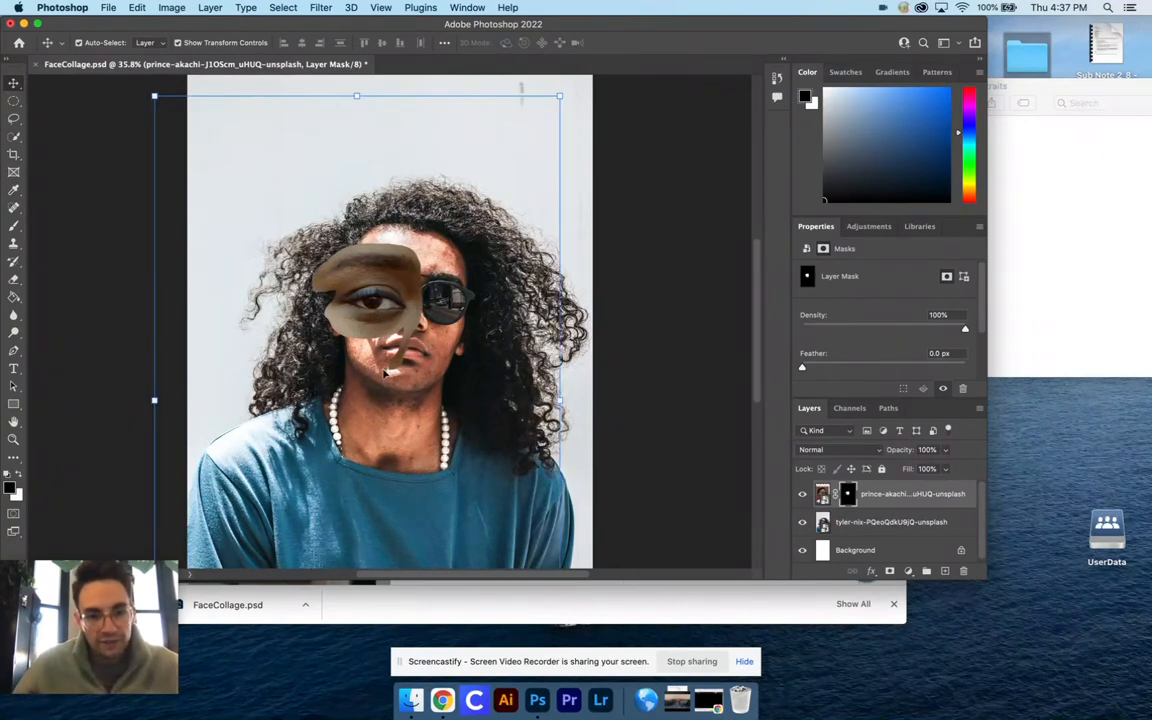
pyautogui.moveTo(388, 307); pyautogui.dragTo(380, 310)
pyautogui.moveTo(551, 99); pyautogui.dragTo(508, 164)
pyautogui.moveTo(340, 355); pyautogui.dragTo(381, 302)
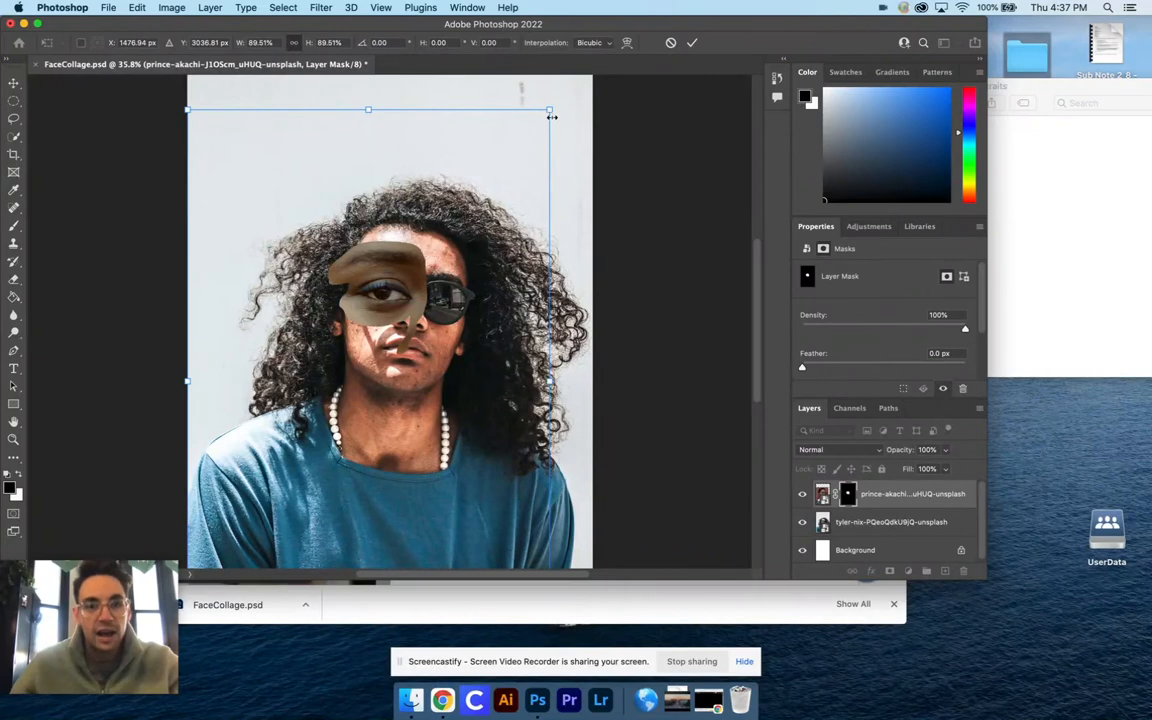
pyautogui.click(14, 84)
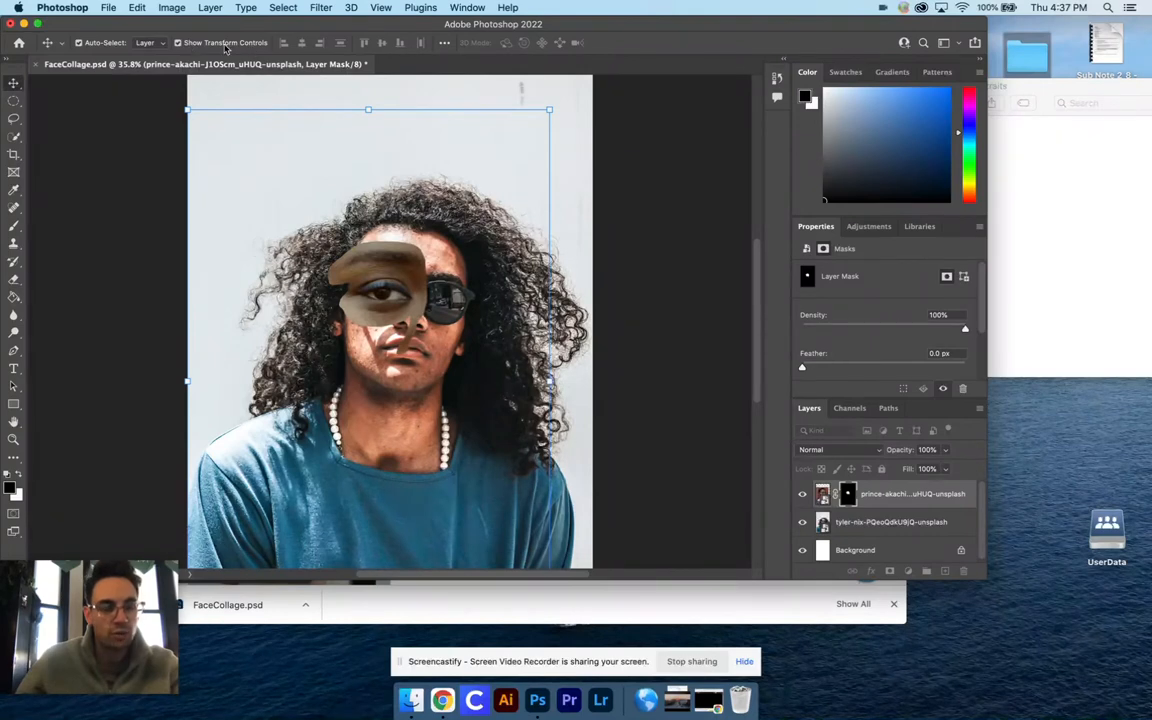
# - Scale the eye cut-out down further to about 93% and reposition it over the left-hand lens
pyautogui.moveTo(372, 292)
pyautogui.mouseDown()
pyautogui.moveTo(392, 276)
pyautogui.moveTo(362, 292)
pyautogui.moveTo(362, 272)
pyautogui.moveTo(391, 265)
pyautogui.moveTo(354, 292)
pyautogui.mouseUp()
pyautogui.moveTo(535, 107); pyautogui.dragTo(506, 147)
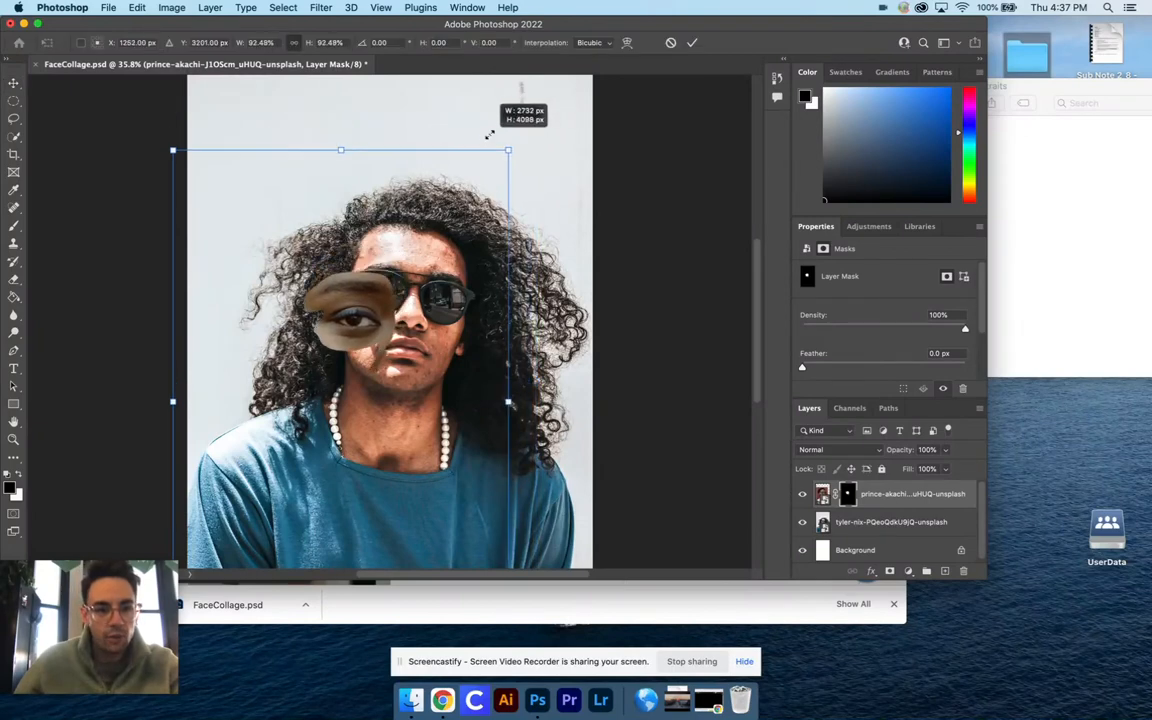
pyautogui.moveTo(376, 308)
pyautogui.mouseDown()
pyautogui.moveTo(398, 292)
pyautogui.moveTo(389, 300)
pyautogui.mouseUp()
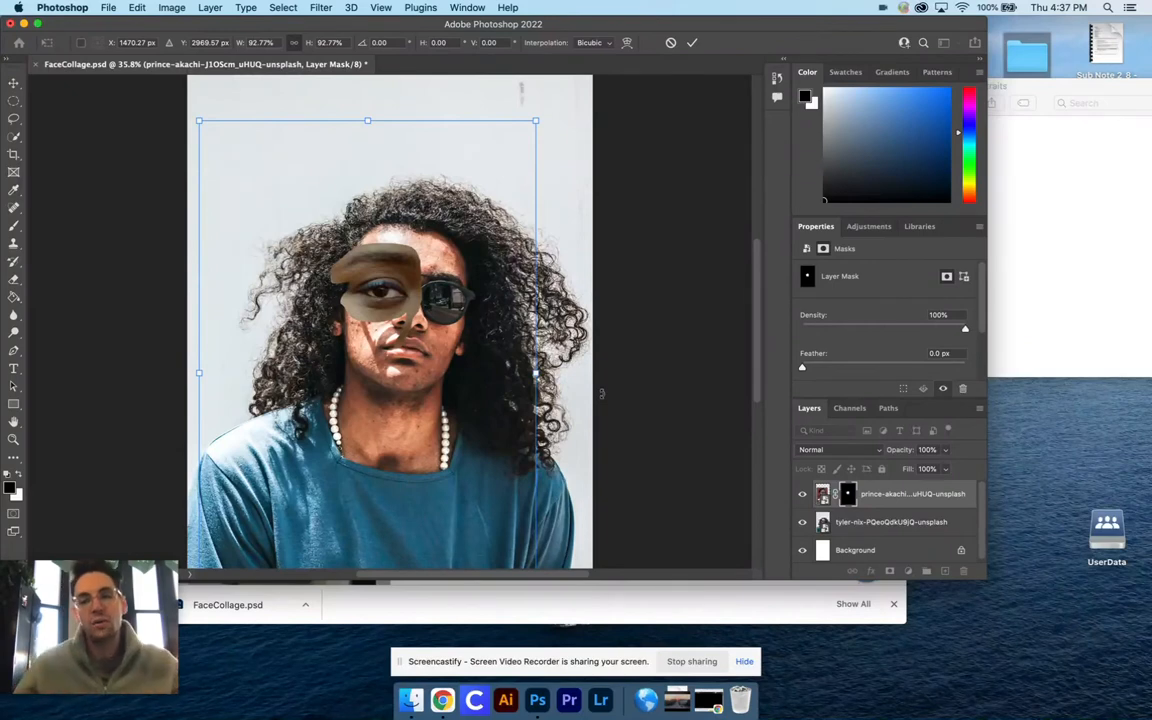
# - Move the Portraits folder window aside and shift the eye cut-out slightly left, to about X 1370 px
pyautogui.click(1000, 235)
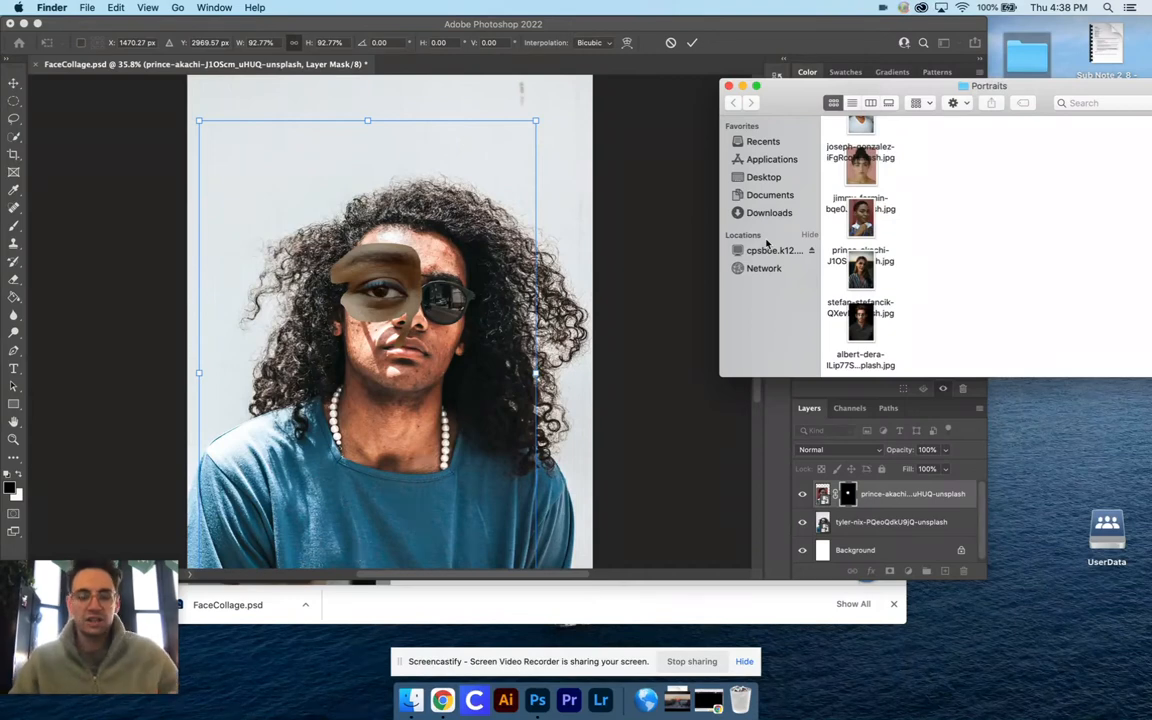
pyautogui.moveTo(769, 101); pyautogui.dragTo(854, 63)
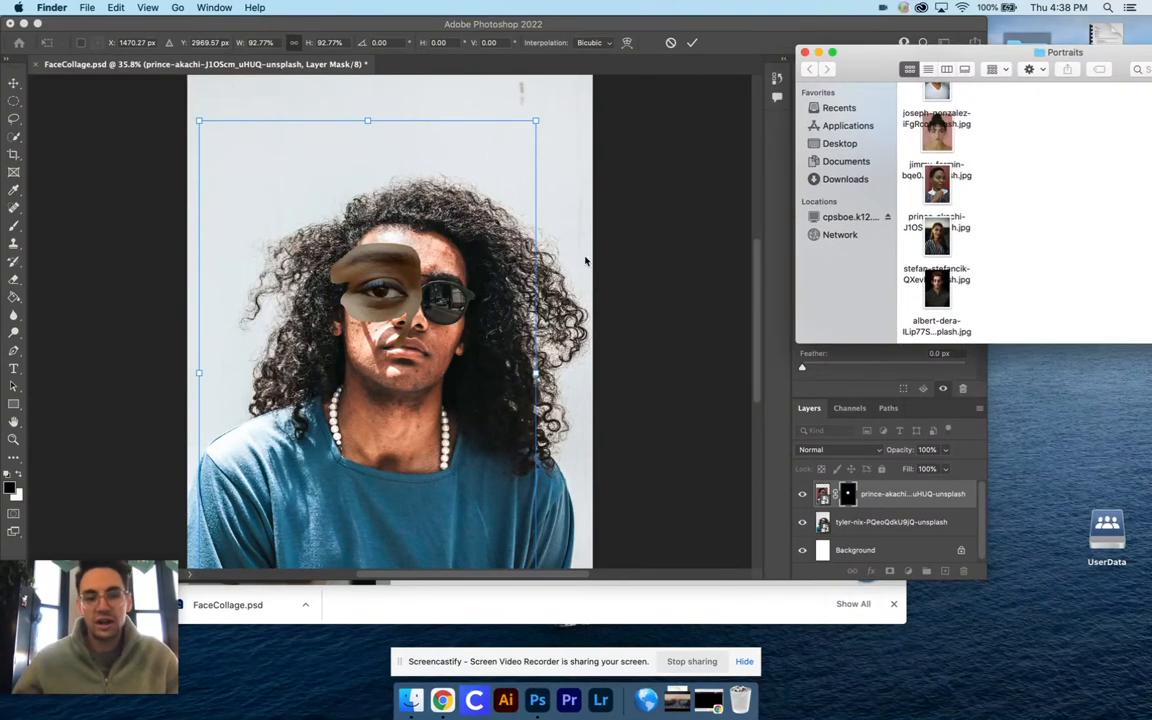
pyautogui.click(552, 263)
pyautogui.moveTo(397, 288); pyautogui.dragTo(387, 288)
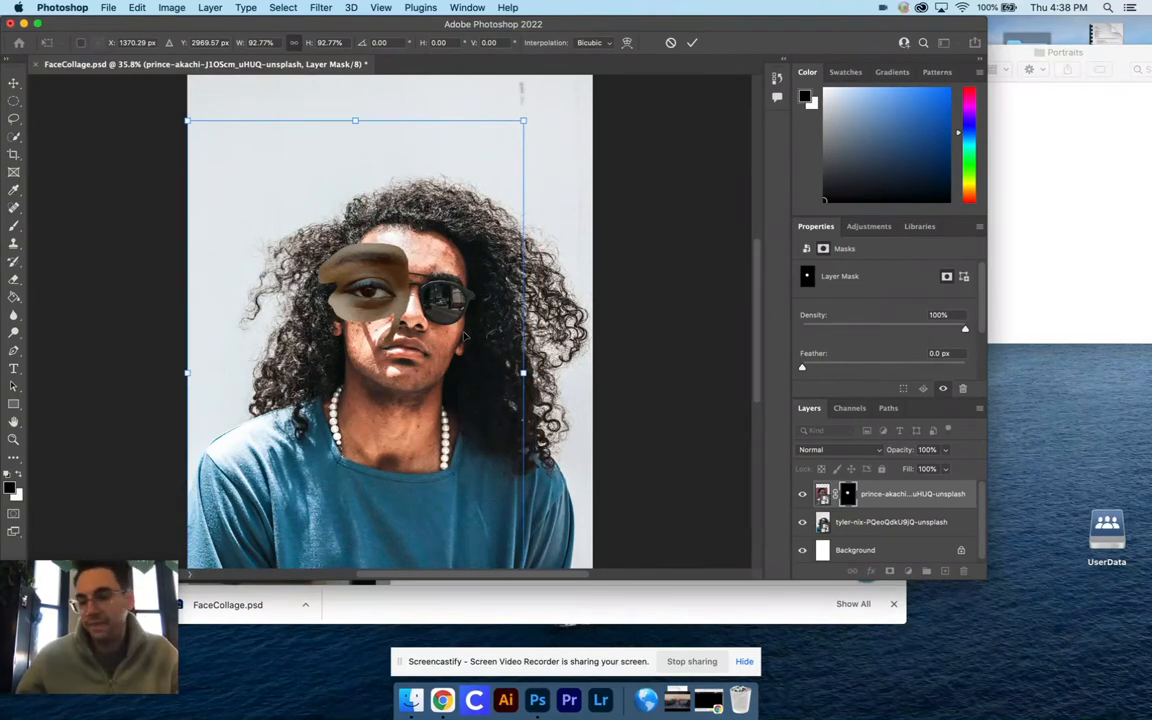
# - Lock the masked eye layer and the layer of the man in sunglasses
pyautogui.click(895, 491)
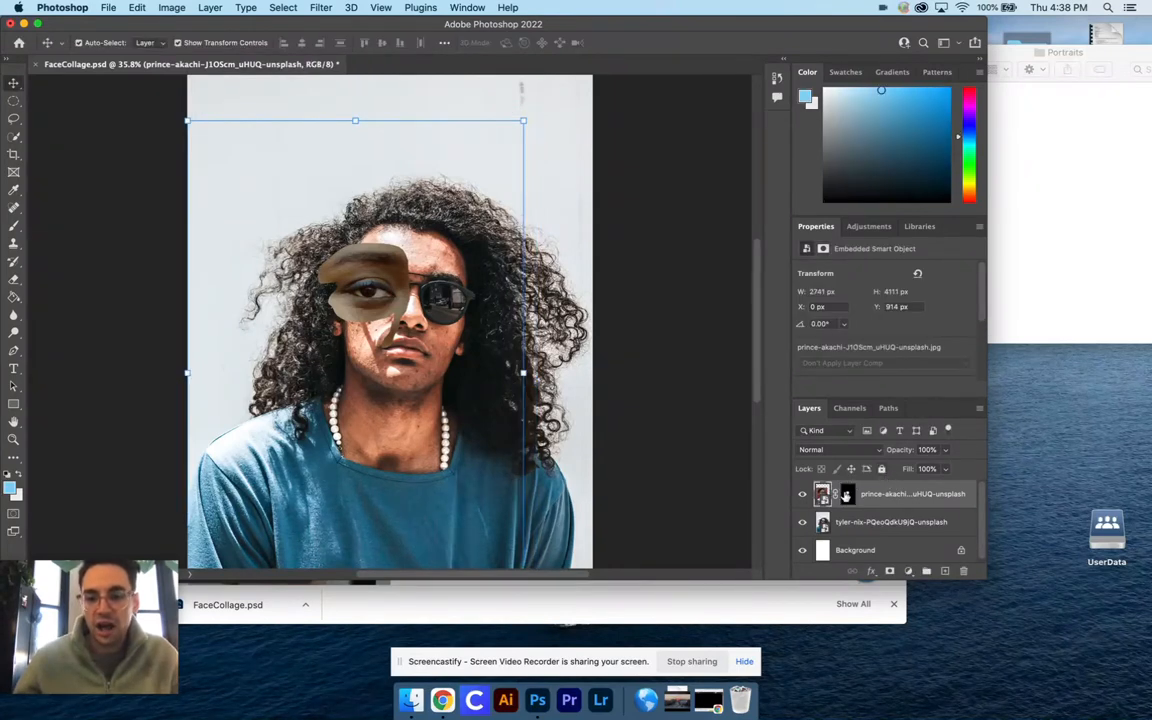
pyautogui.click(847, 494)
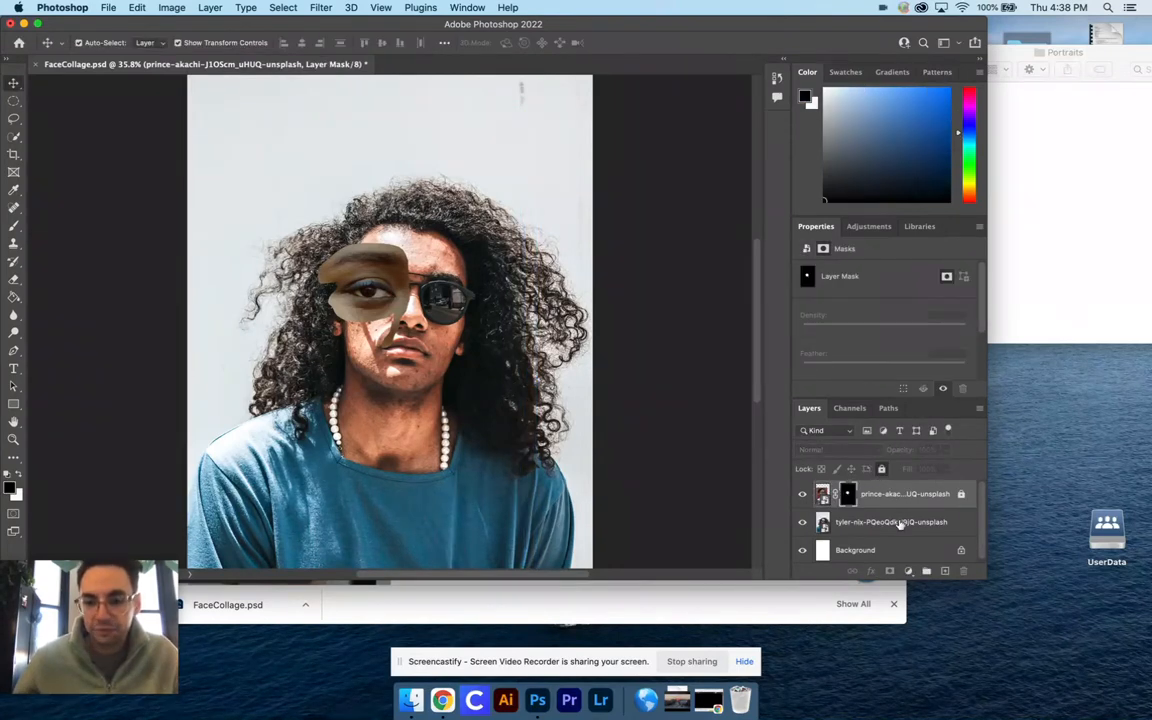
pyautogui.click(894, 527)
pyautogui.click(881, 469)
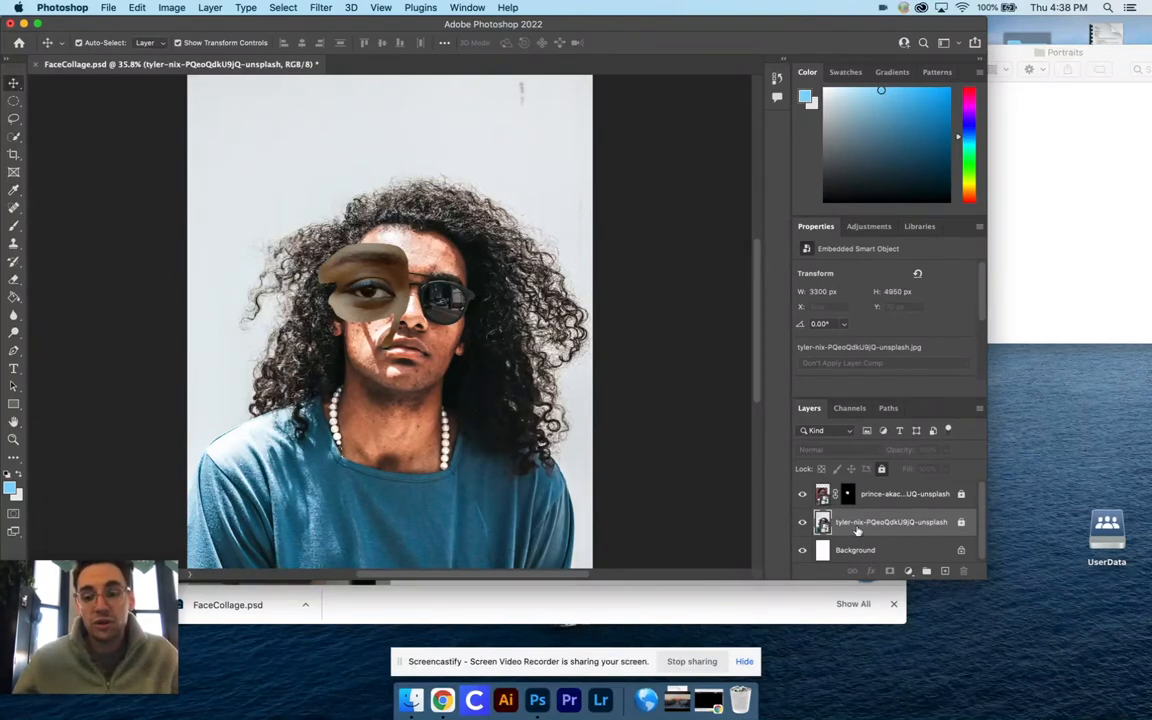
# - Rename the masked eye layer to "Left Eye"
pyautogui.click(886, 495)
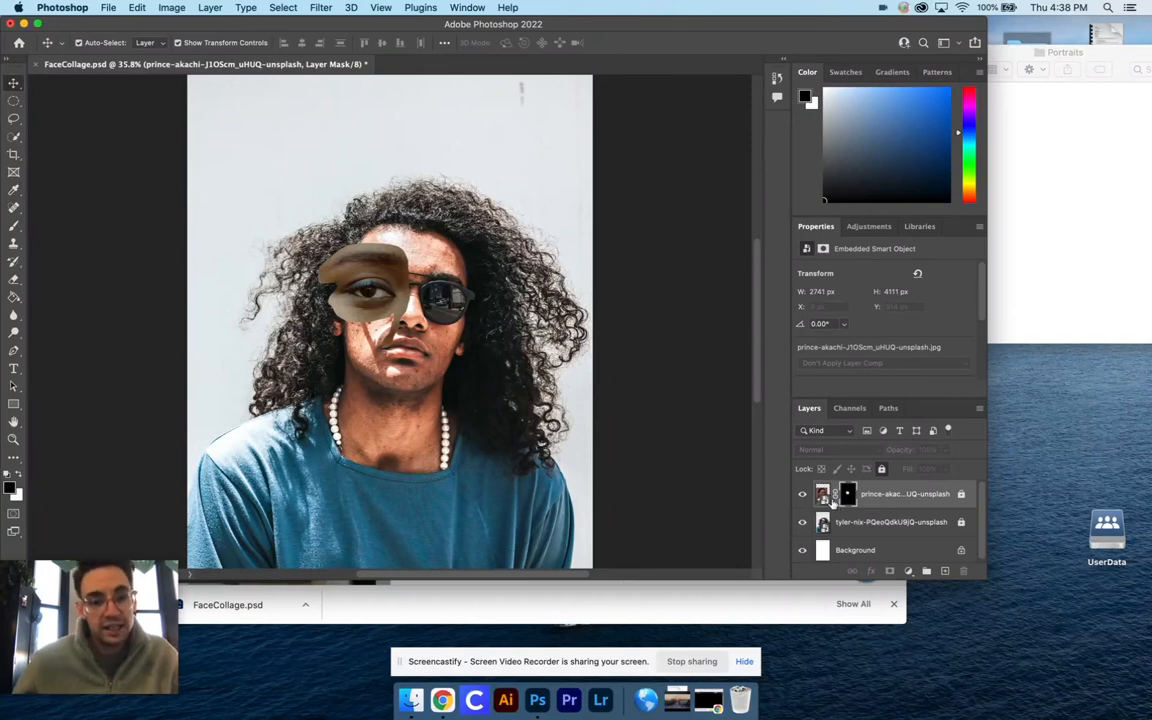
pyautogui.click(822, 494)
pyautogui.doubleClick(881, 494)
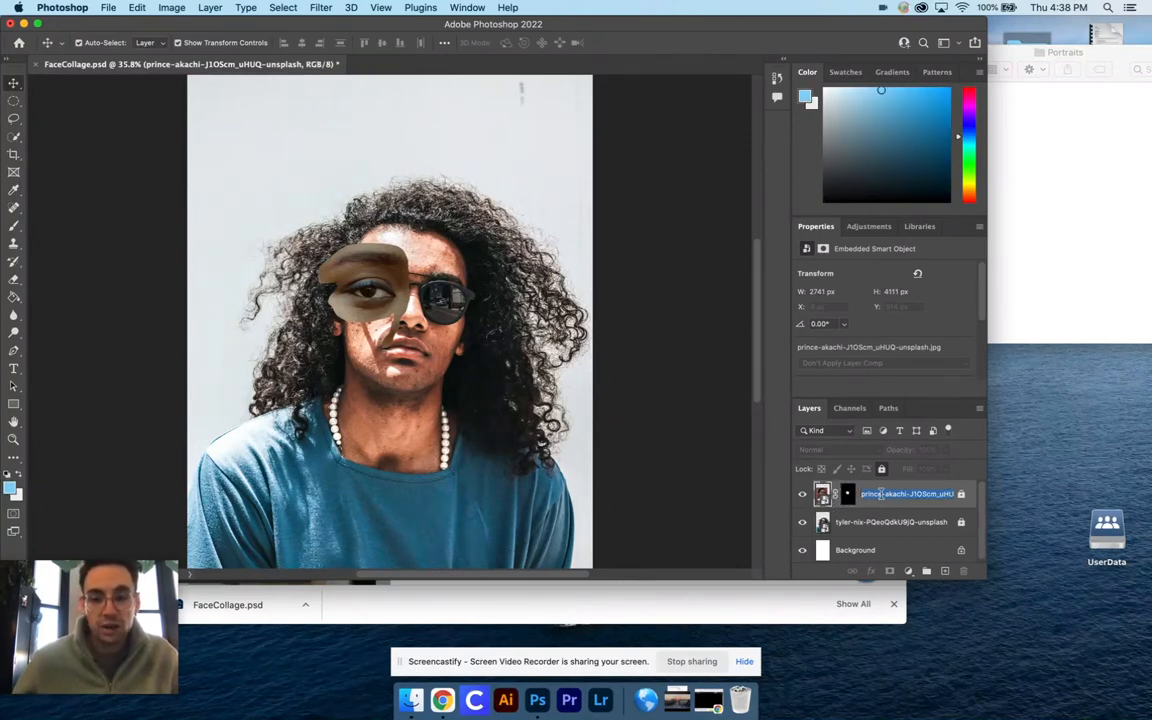
pyautogui.write('Left Eye')
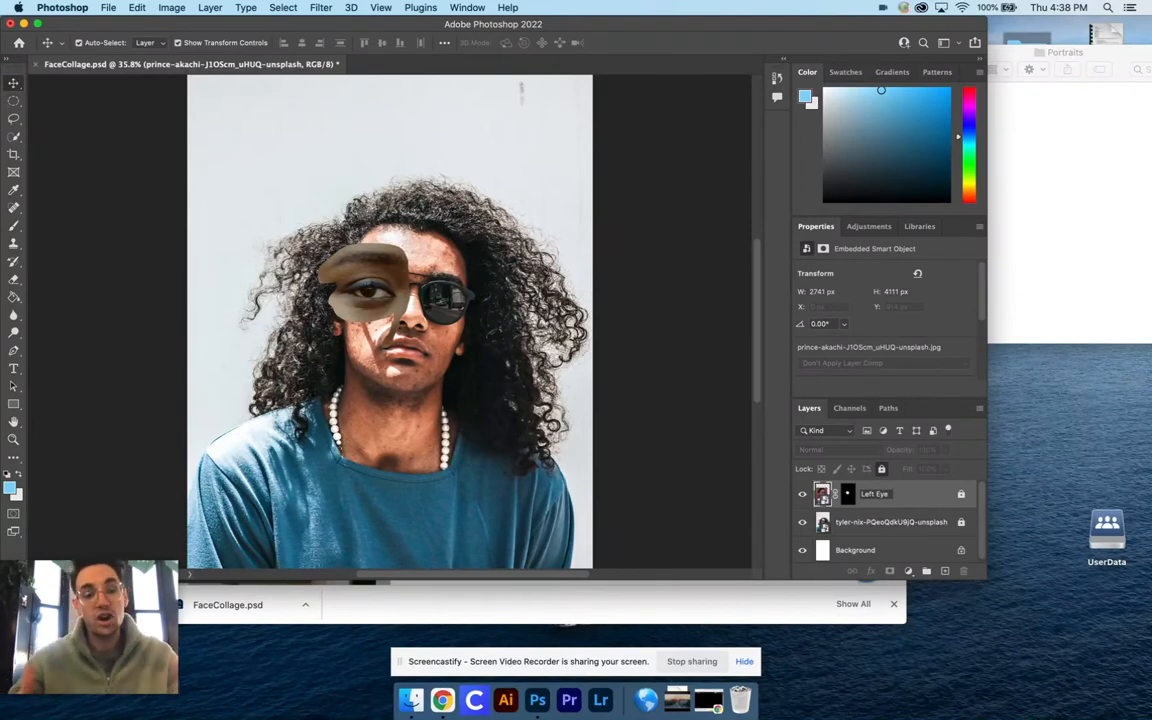
pyautogui.press('Return')
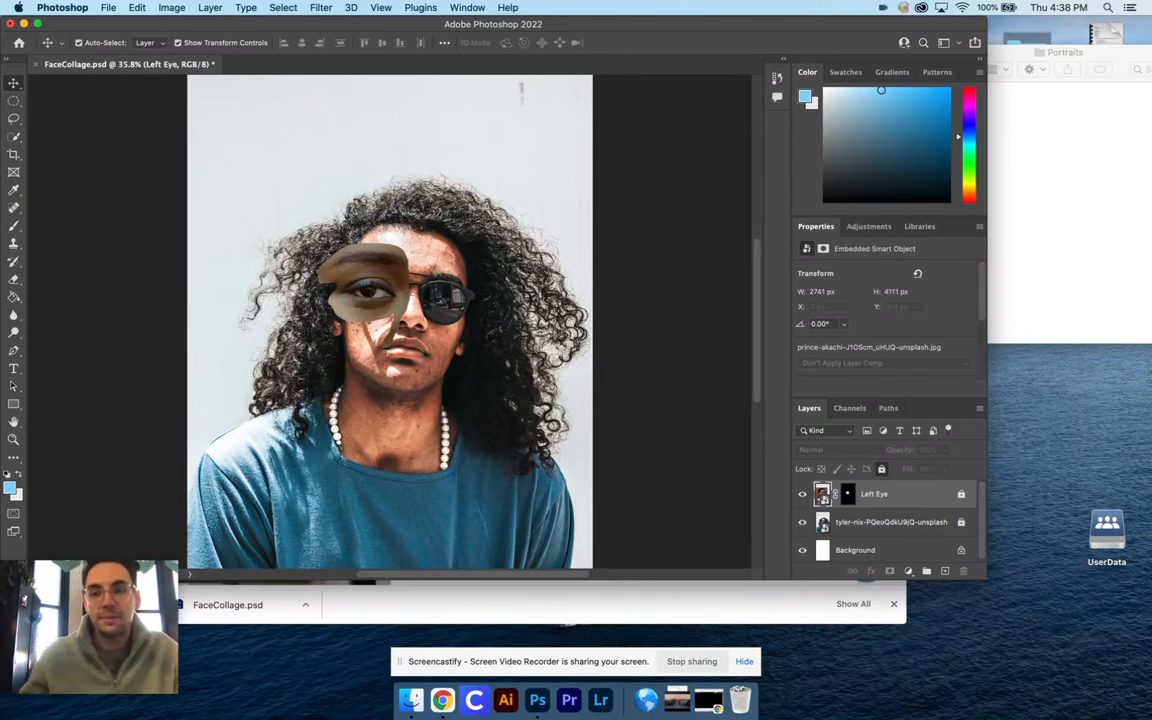
# - Switch to the Portraits folder and place the portrait of the long-haired woman against the dusk sky into FaceCollage.psd
pyautogui.click(1040, 218)
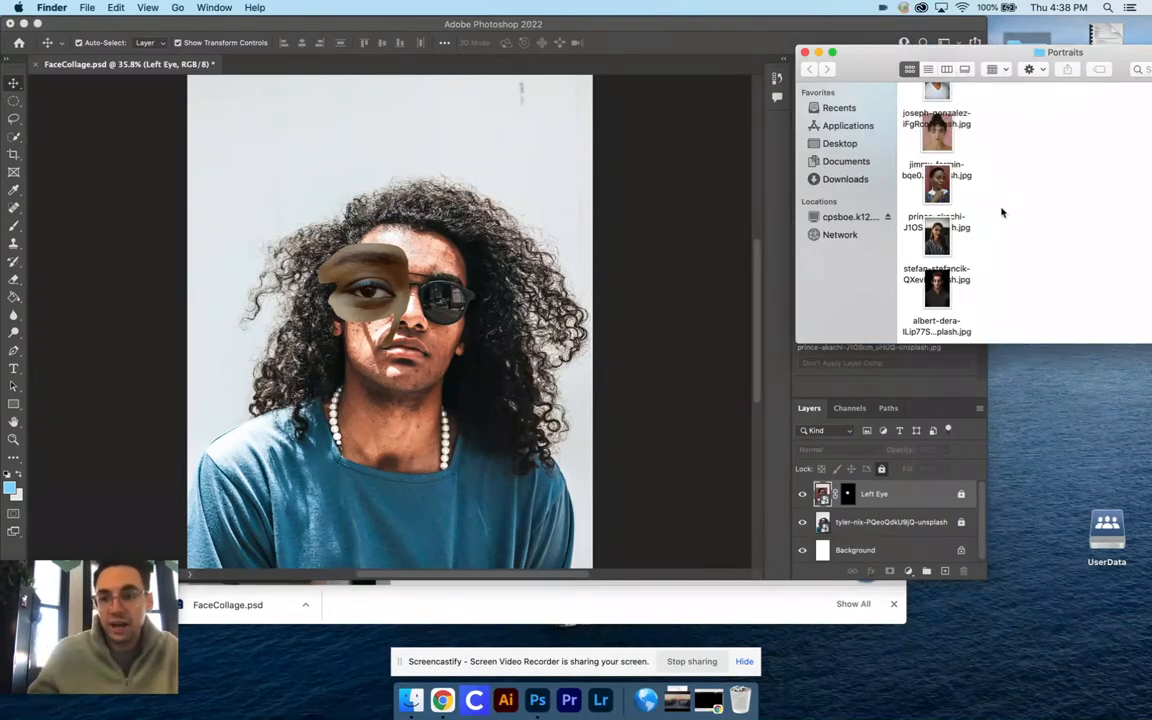
pyautogui.scroll(5, 1002, 212)
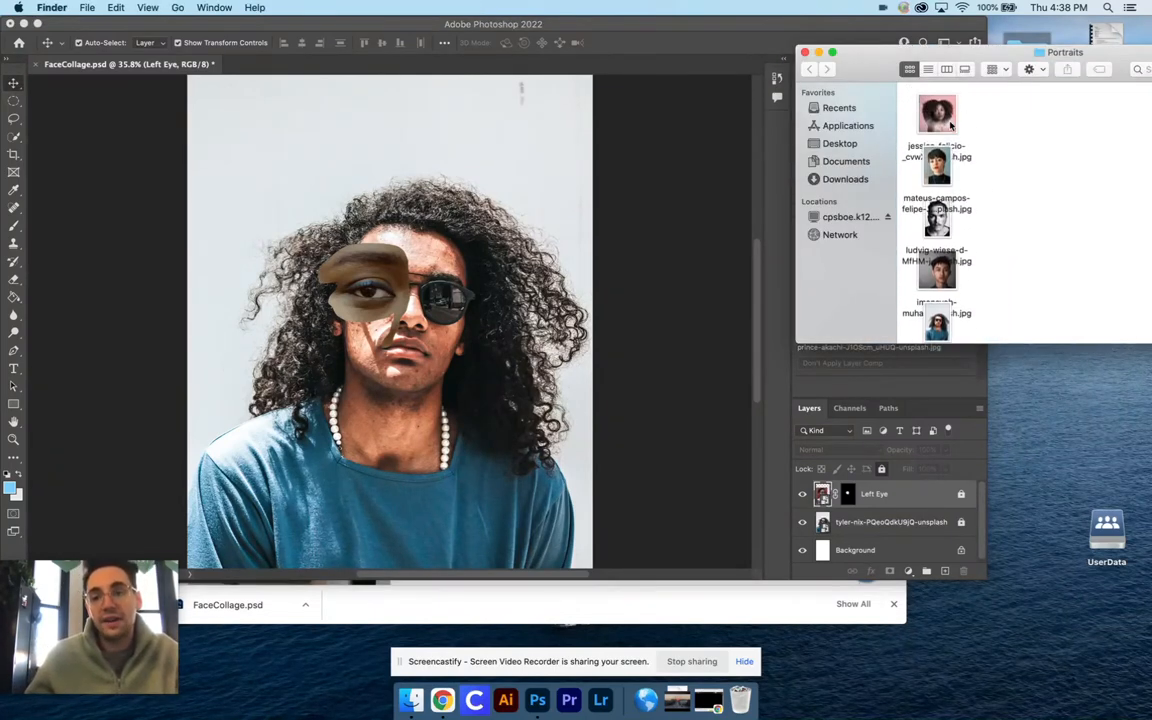
pyautogui.scroll(-8, 955, 165)
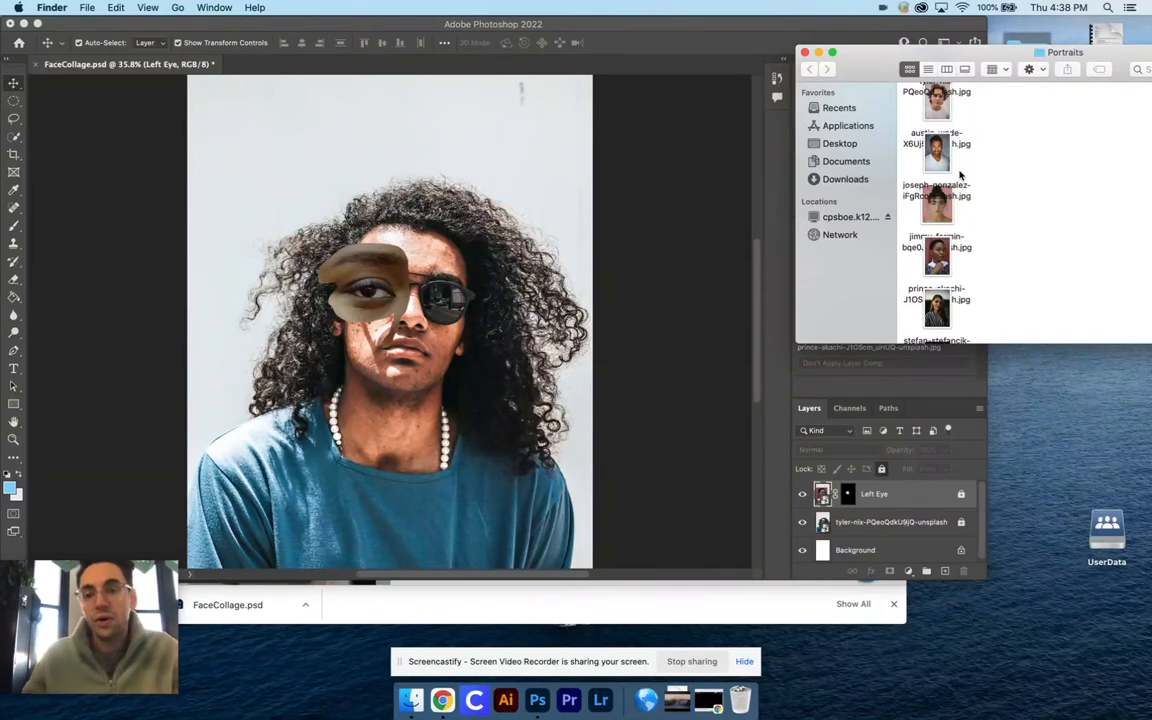
pyautogui.scroll(-2, 1045, 148)
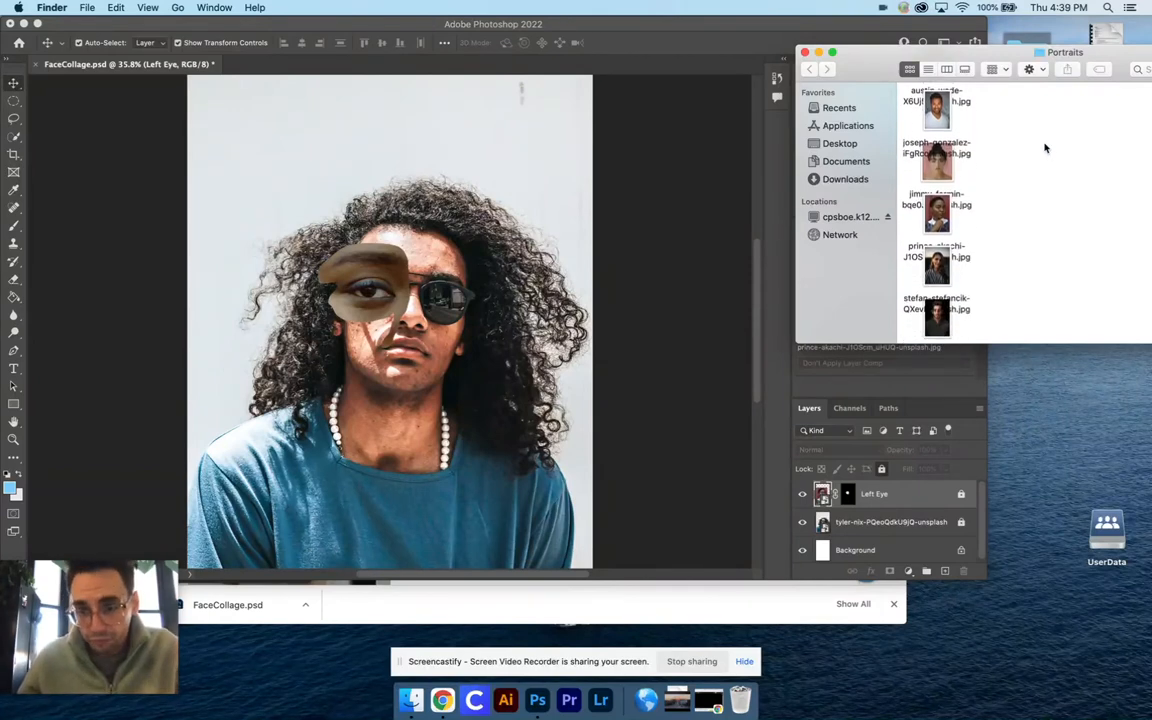
pyautogui.scroll(-2, 998, 211)
pyautogui.click(937, 244)
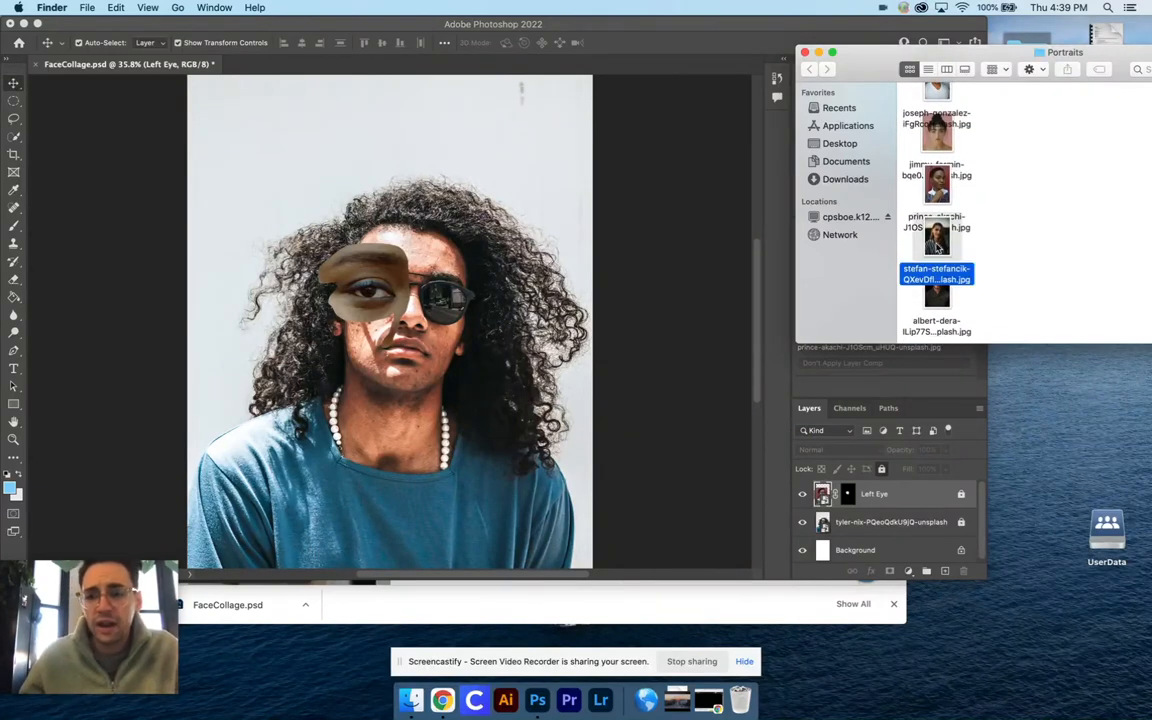
pyautogui.scroll(1, 940, 252)
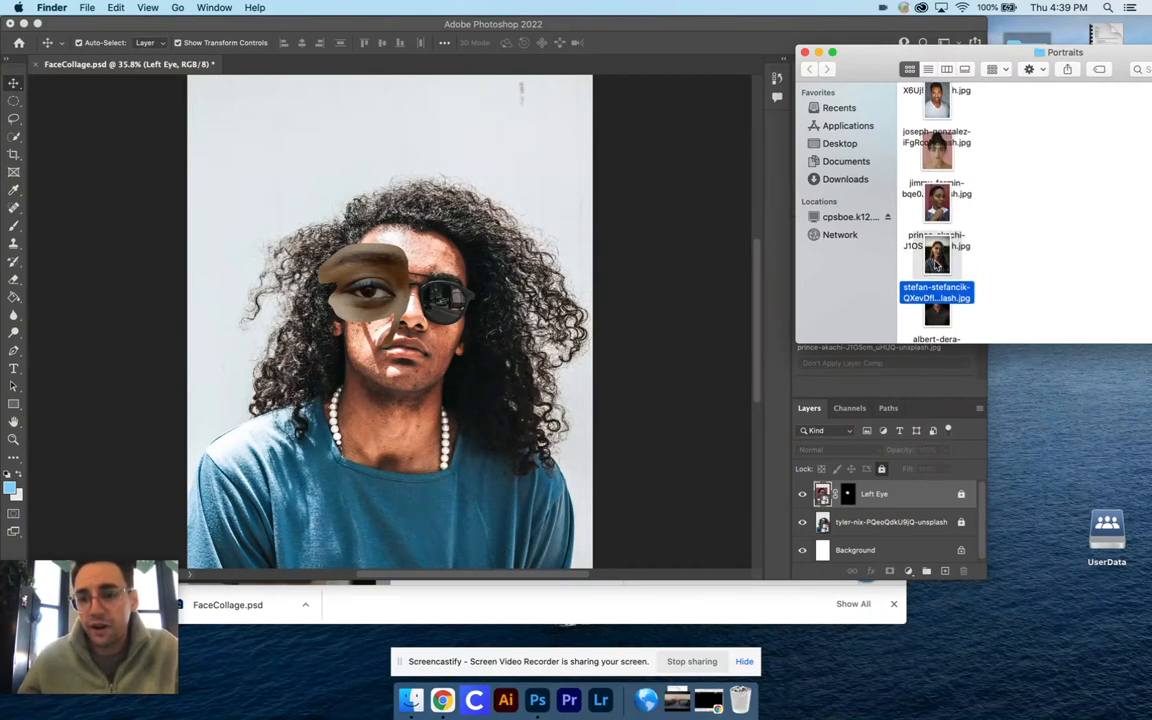
pyautogui.moveTo(944, 258); pyautogui.dragTo(381, 268)
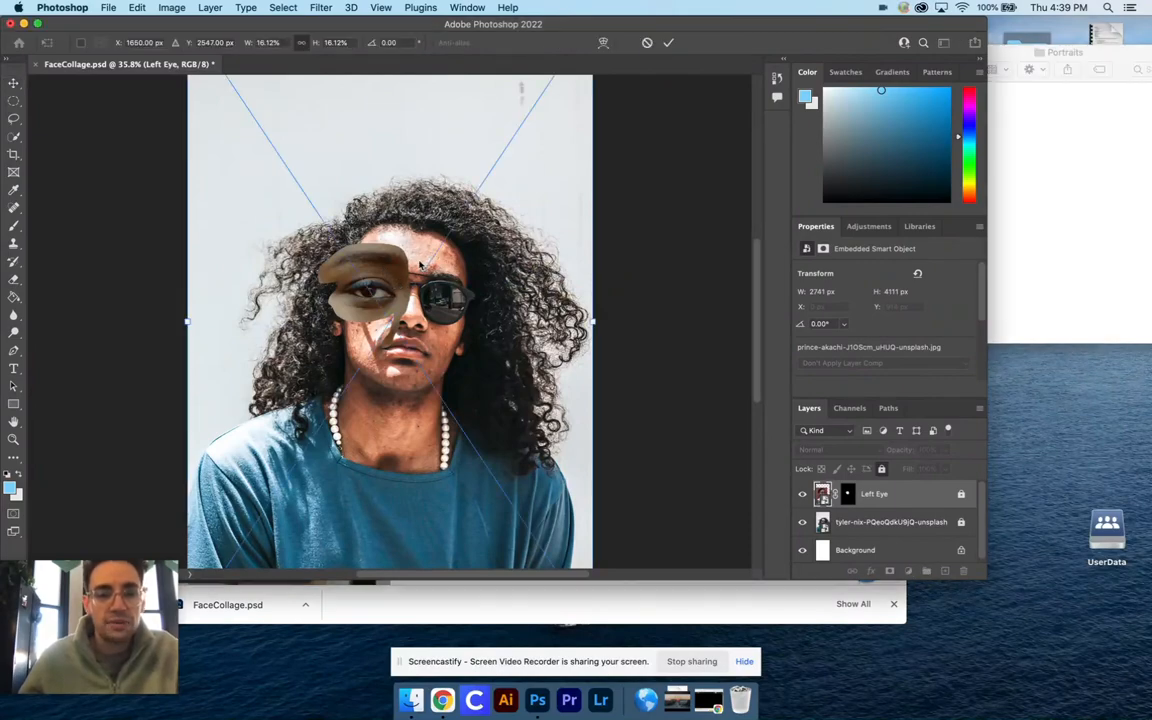
# - Position the placed woman's portrait over the base face at about X -58 px, Y 562 px, and deselect it
pyautogui.moveTo(420, 265); pyautogui.dragTo(403, 318)
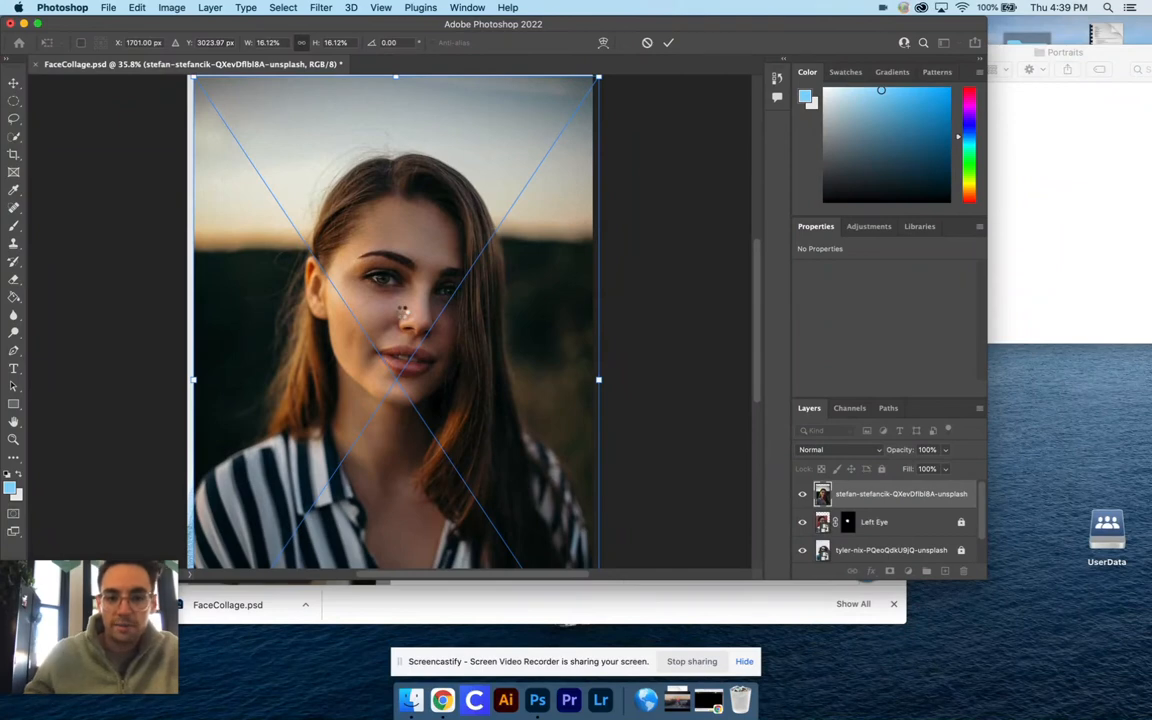
pyautogui.press('Return')
pyautogui.moveTo(444, 361); pyautogui.dragTo(430, 362)
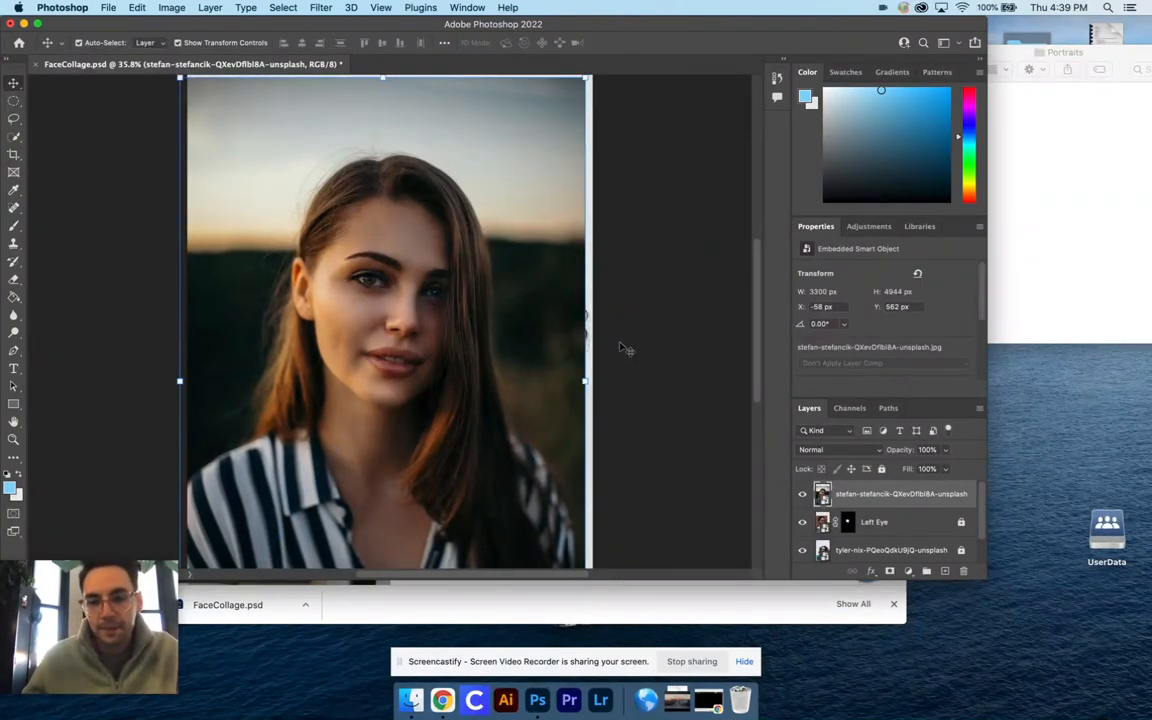
pyautogui.click(649, 347)
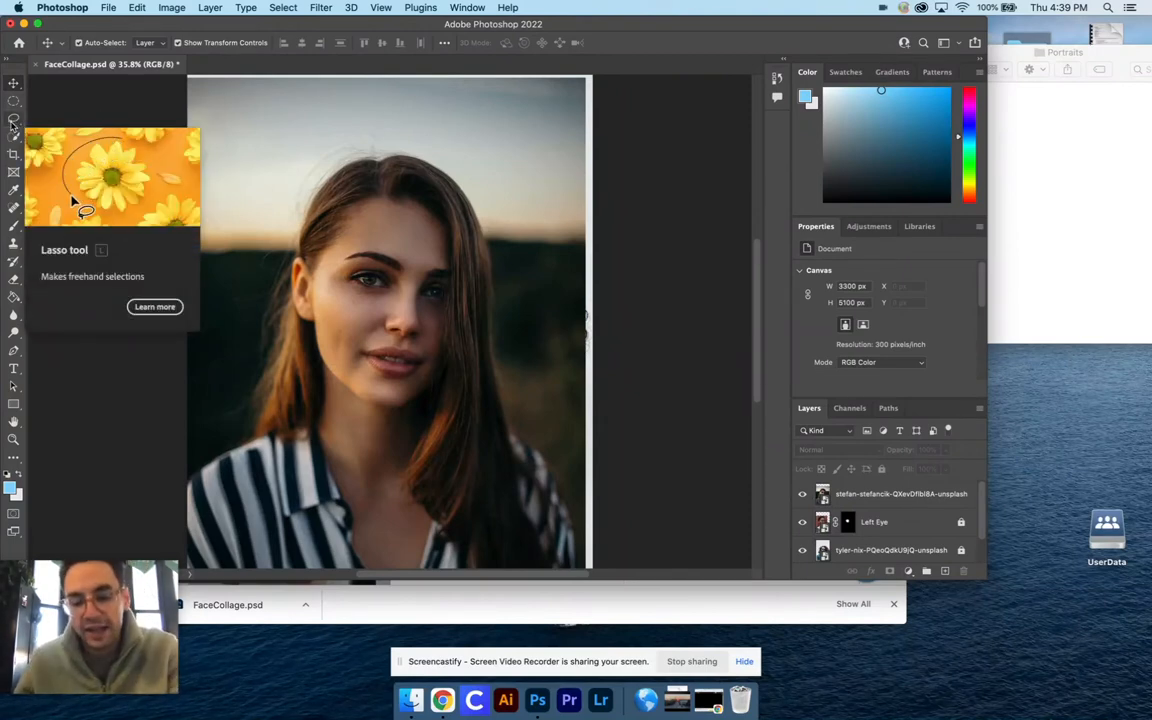
# - Lasso a freehand selection around the woman's lips and add a layer mask to her portrait from it
pyautogui.click(14, 122)
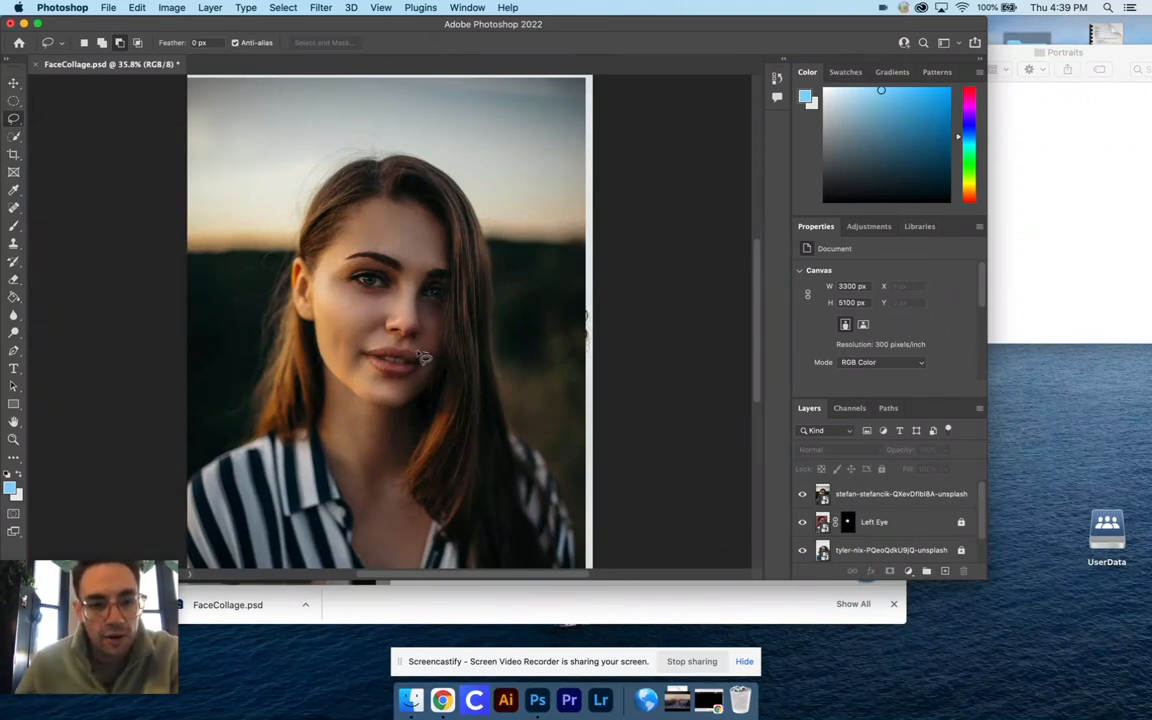
pyautogui.moveTo(430, 353)
pyautogui.mouseDown()
pyautogui.moveTo(405, 342)
pyautogui.moveTo(353, 352)
pyautogui.moveTo(350, 366)
pyautogui.moveTo(408, 390)
pyautogui.moveTo(440, 371)
pyautogui.mouseUp()
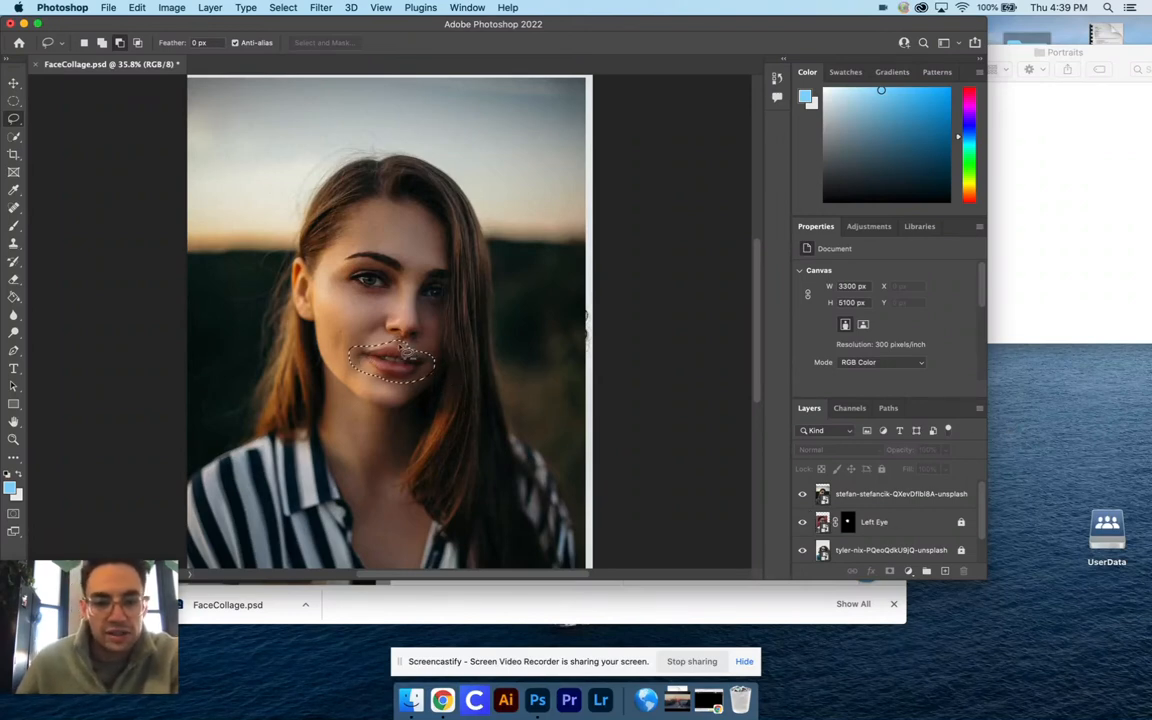
pyautogui.click(862, 496)
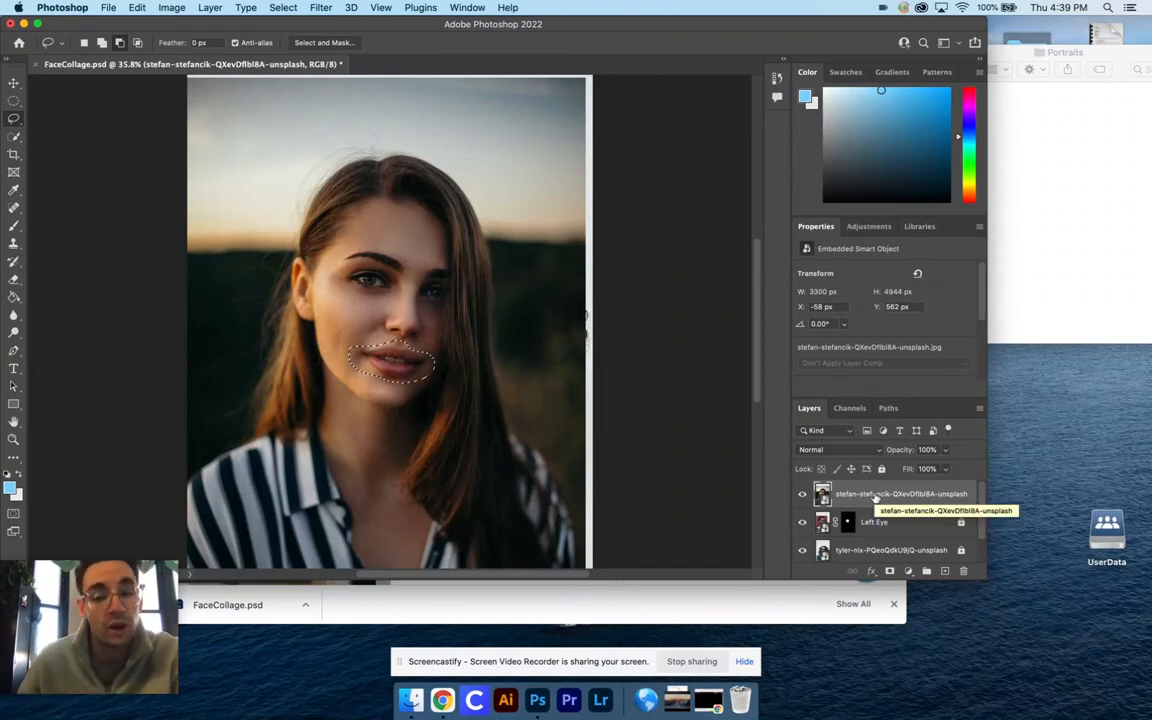
pyautogui.click(890, 572)
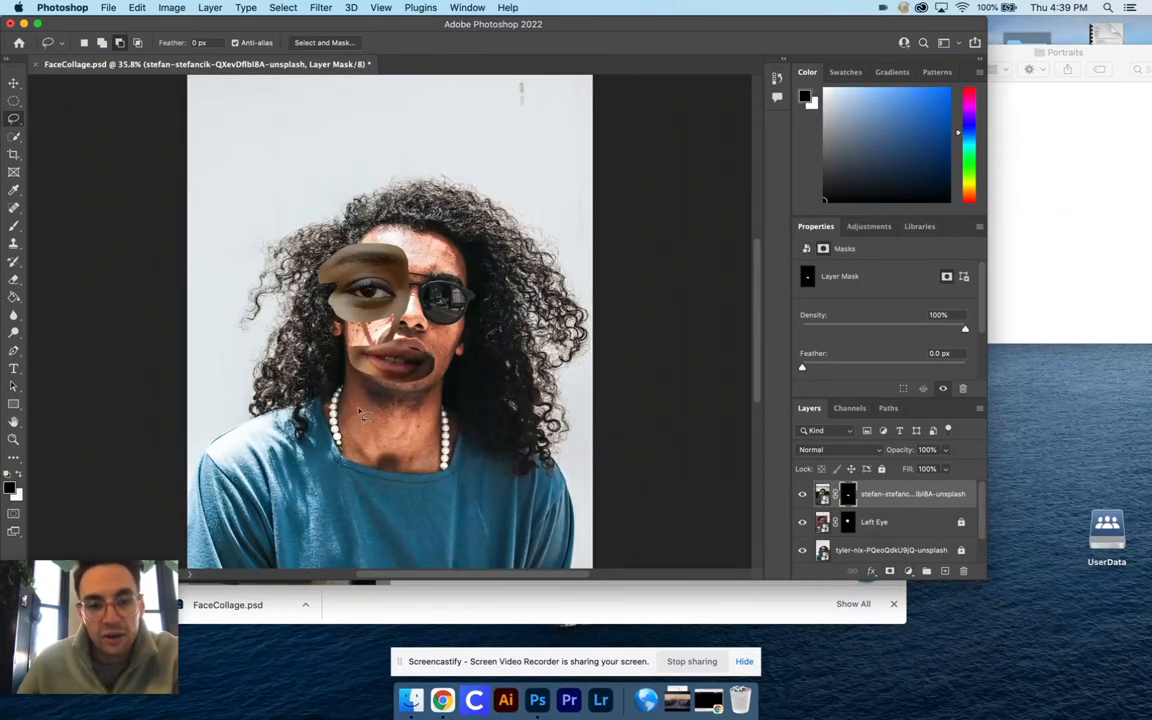
# - Move the mouth cut-out slightly up and to the right over the base man's mouth
pyautogui.press('v')
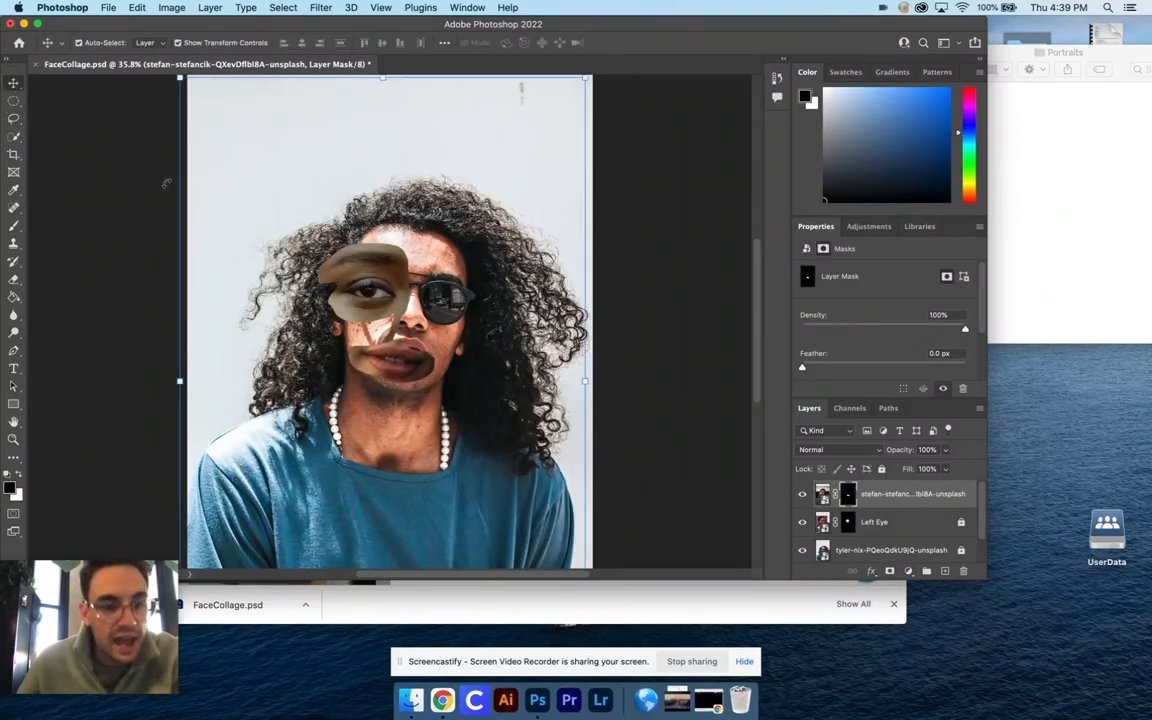
pyautogui.moveTo(381, 371); pyautogui.dragTo(402, 350)
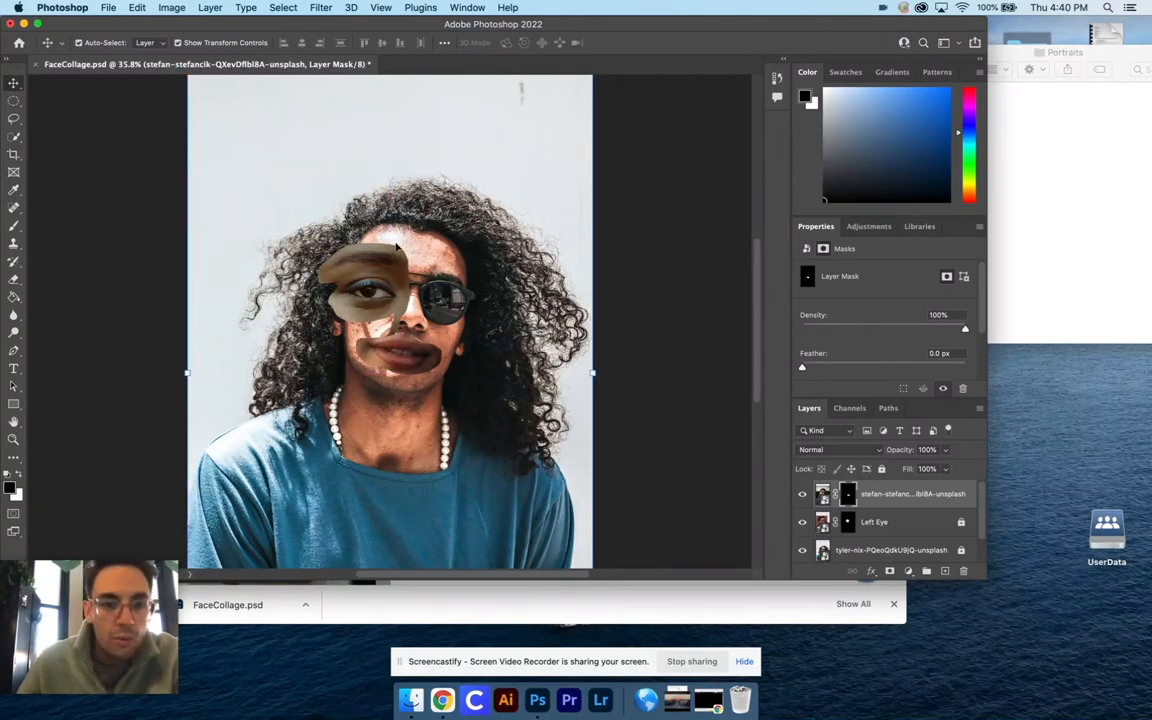